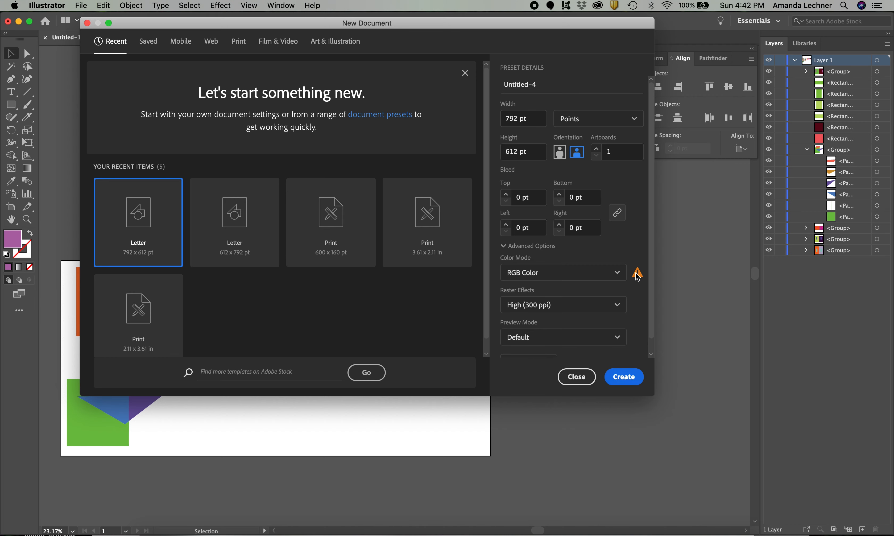
mouse_move(637, 278)
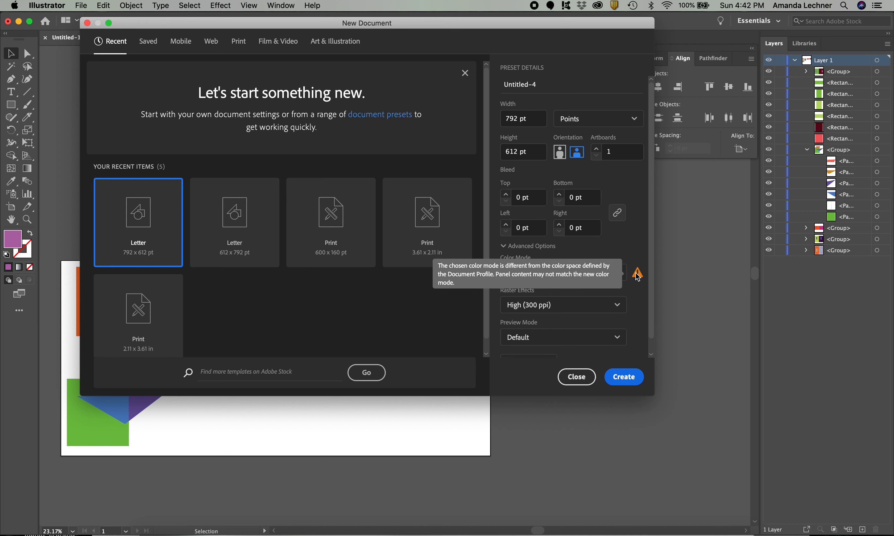
click(616, 382)
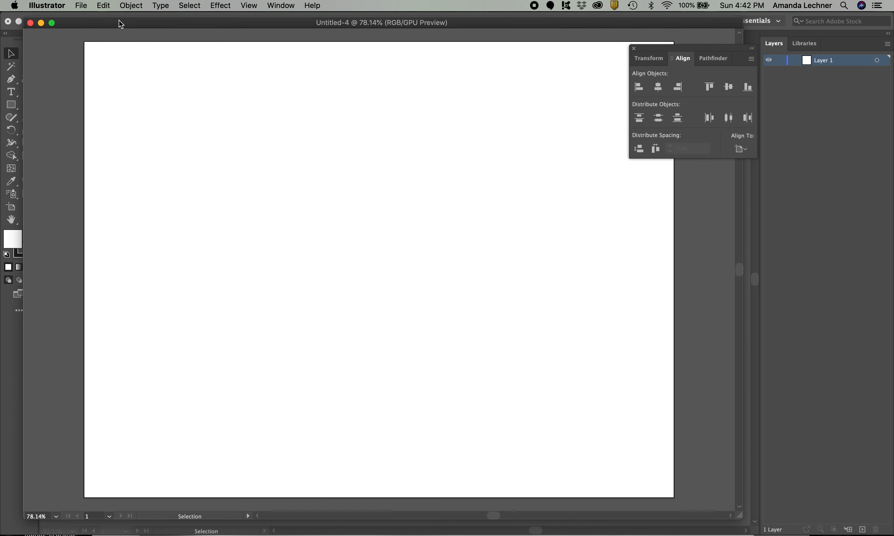
click(29, 23)
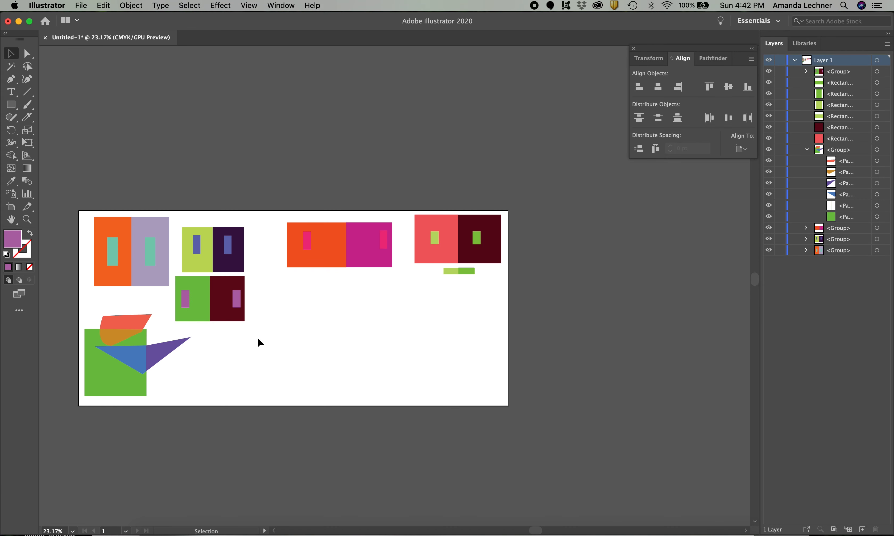
Examine the shape, pen, eraser and eyedropper tool groups, leaving the Rectangle tool active over an empty part of the artboard
scroll(240, 333, up, 6)
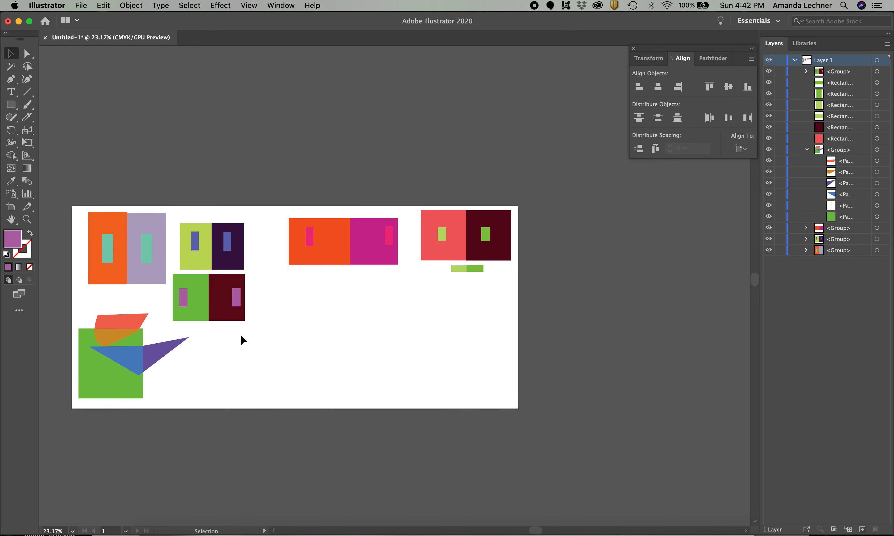
scroll(241, 337, up, 3)
scroll(242, 337, right, 3)
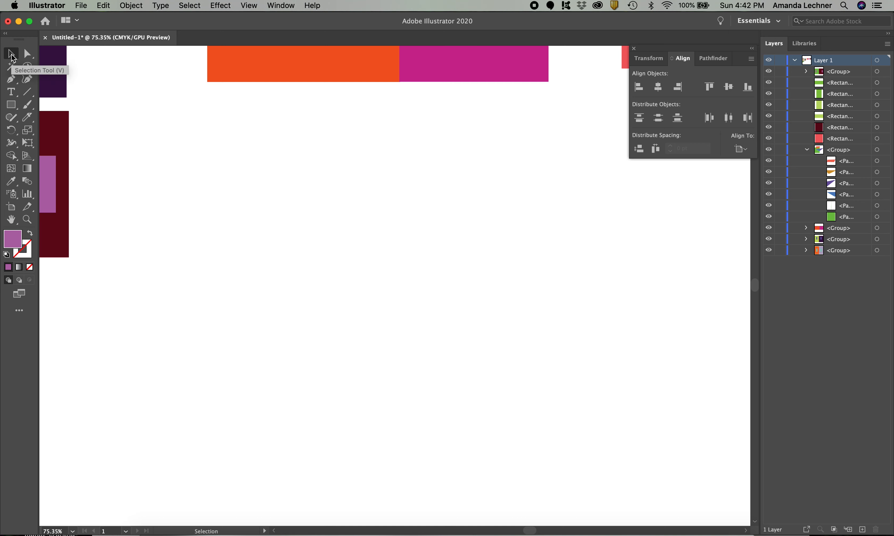
click(13, 105)
click(13, 106)
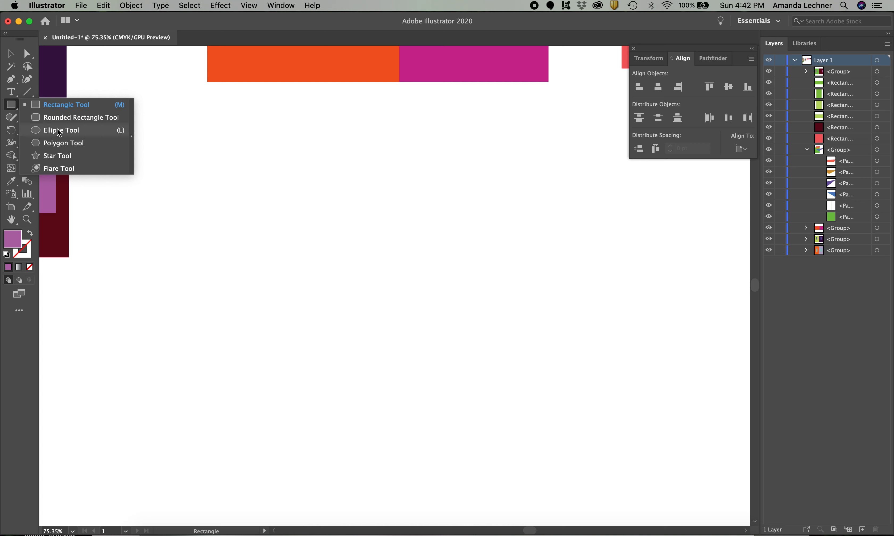
click(14, 108)
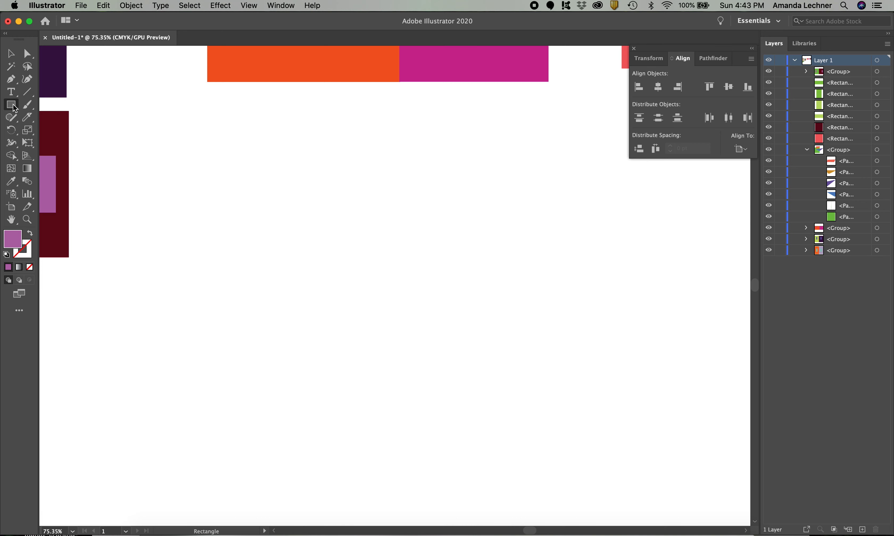
click(13, 105)
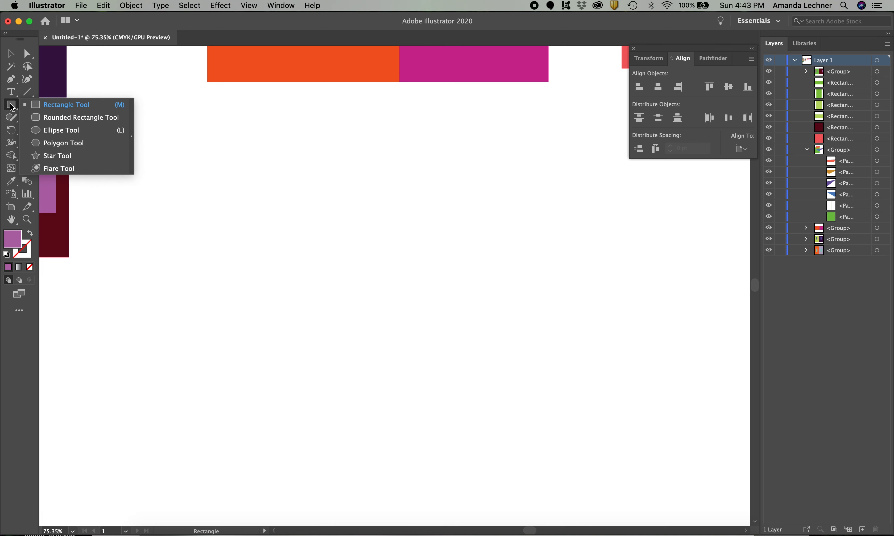
click(12, 108)
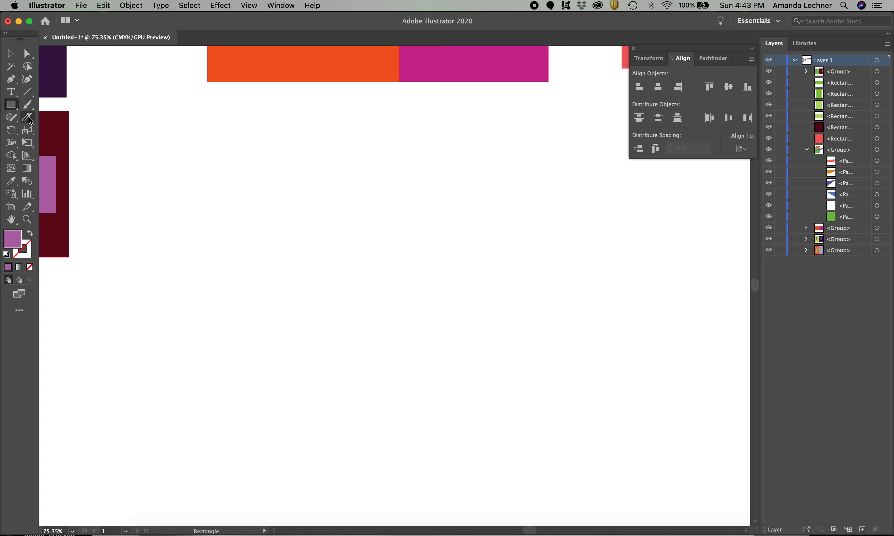
click(17, 83)
click(16, 85)
click(29, 121)
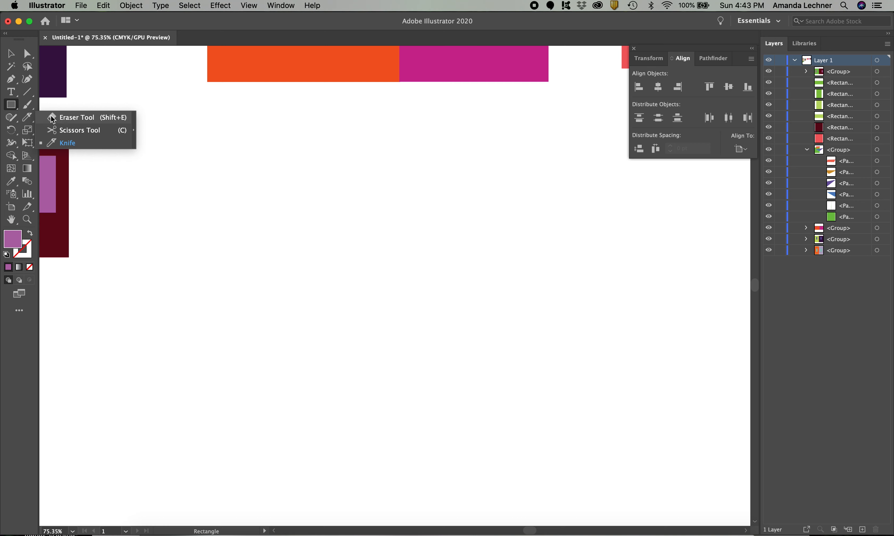
click(12, 181)
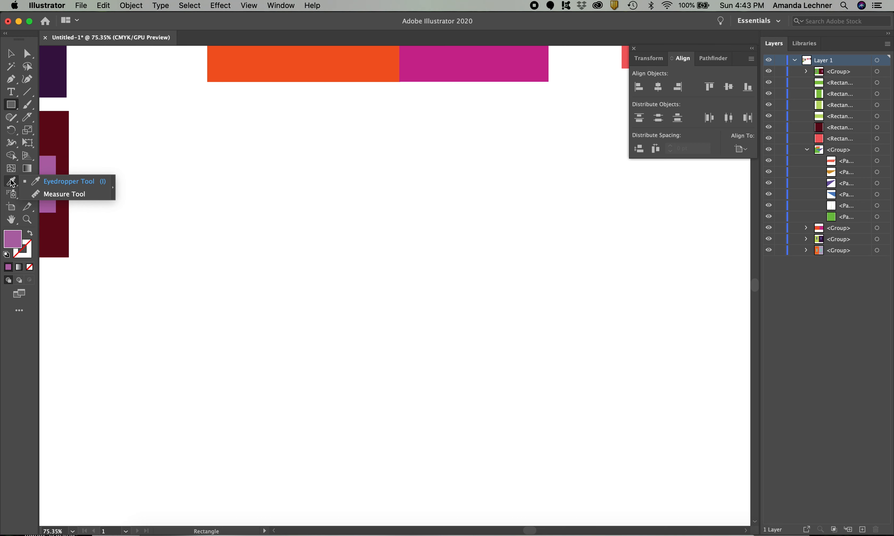
click(25, 253)
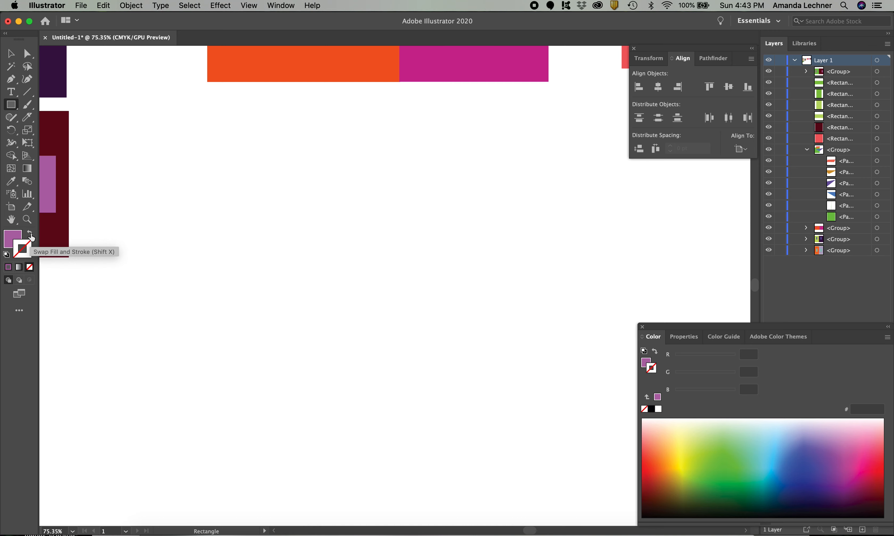
click(11, 240)
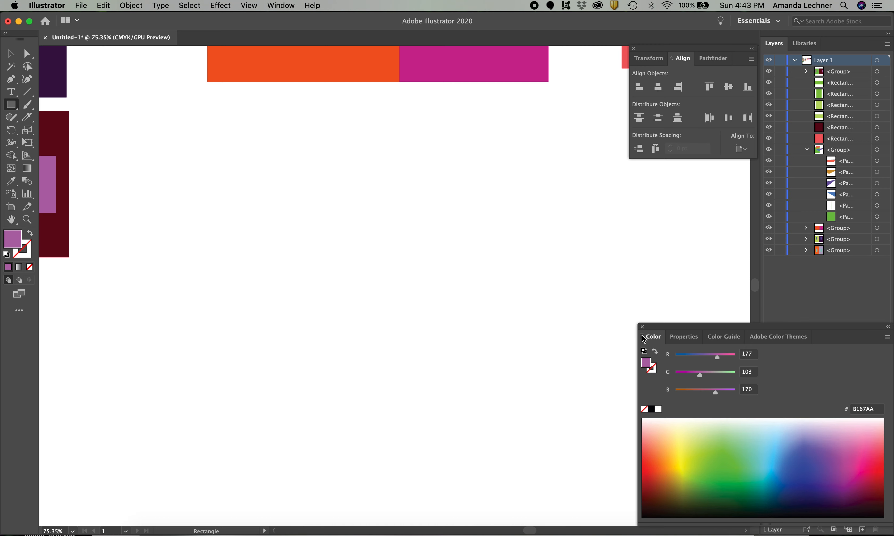
click(642, 327)
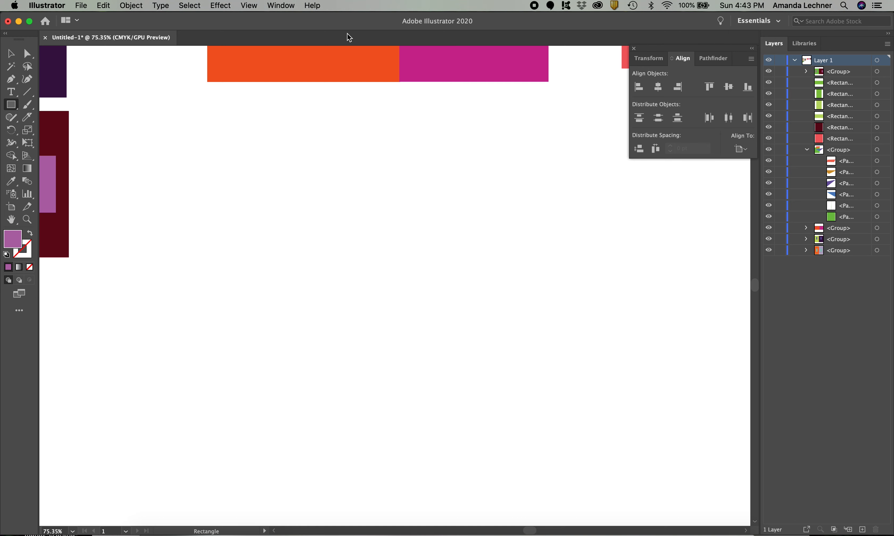
Display the floating color controls over the artboard and look over the Color Guide and Adobe Color Themes alternatives
click(283, 6)
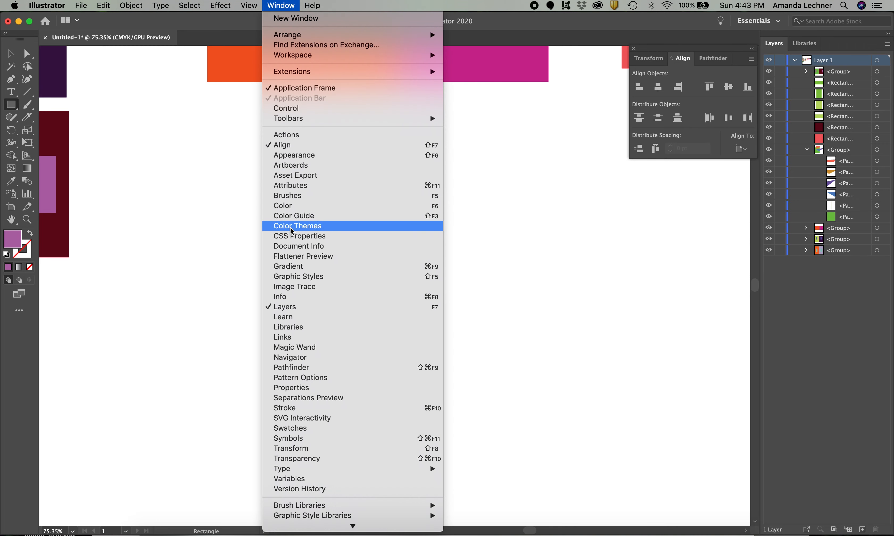
click(293, 210)
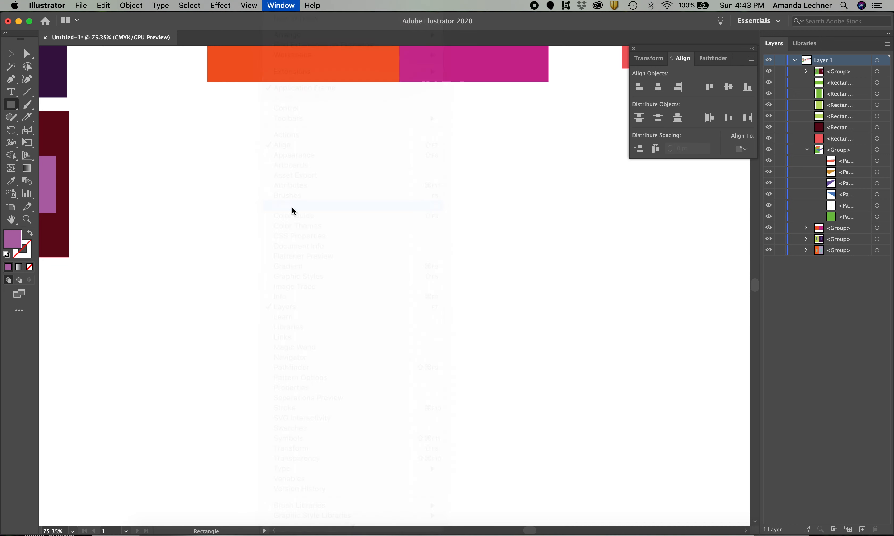
drag(718, 331, 708, 303)
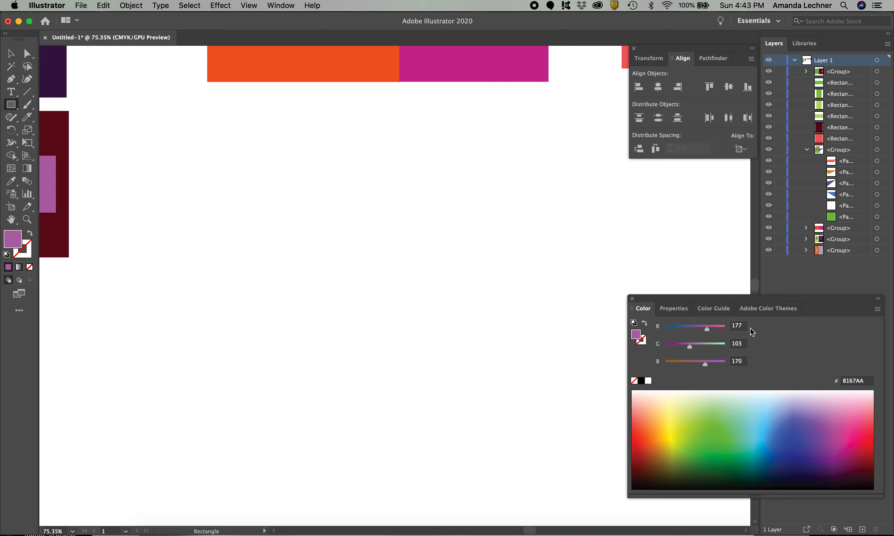
click(673, 309)
click(702, 310)
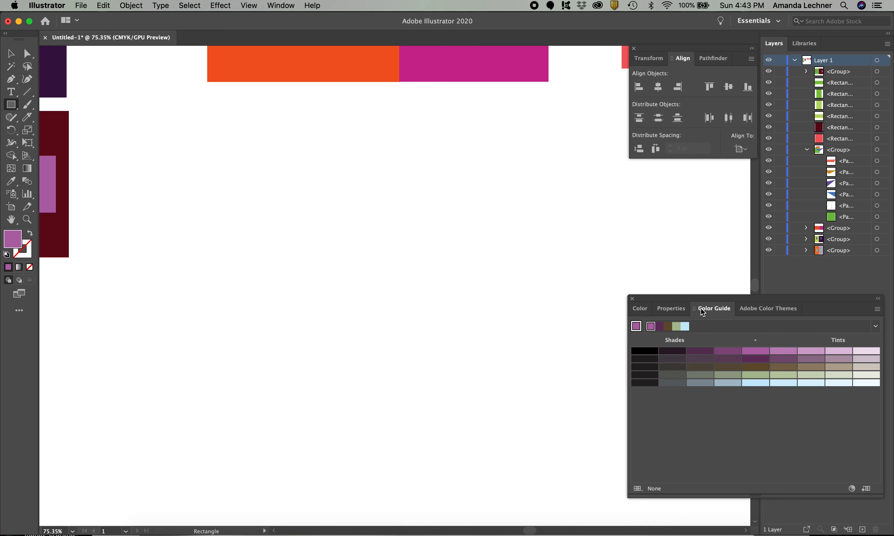
click(758, 308)
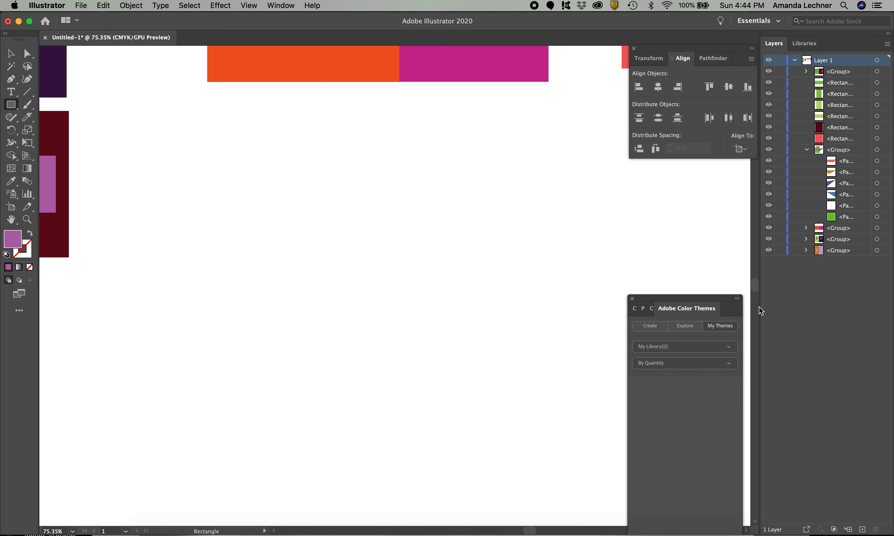
click(633, 309)
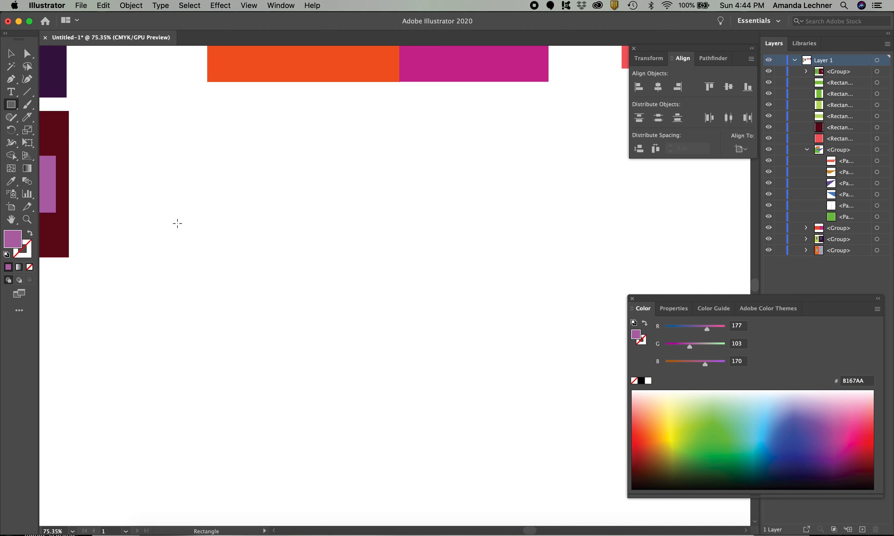
Draw a tall rectangle with the purple B167AA fill in the empty artboard area and duplicate it
drag(176, 223, 314, 411)
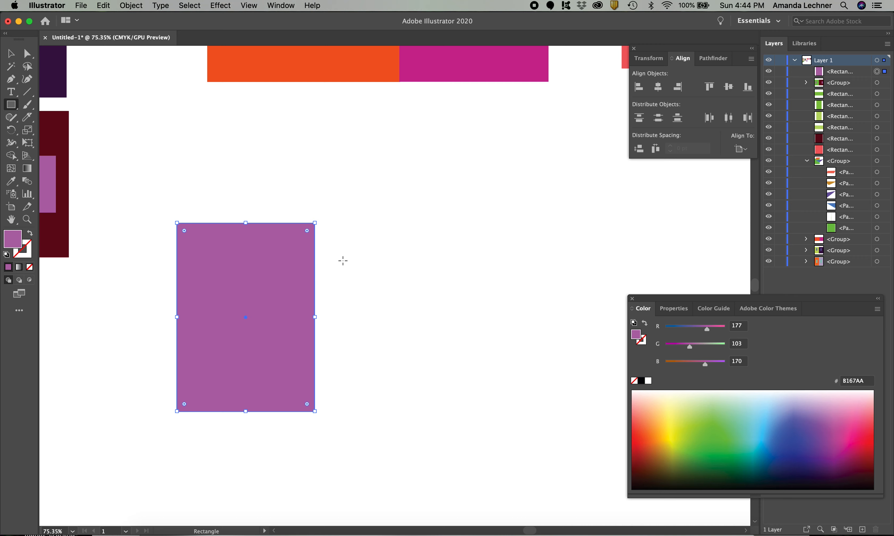
key(super)
key(super+c)
key(super+v)
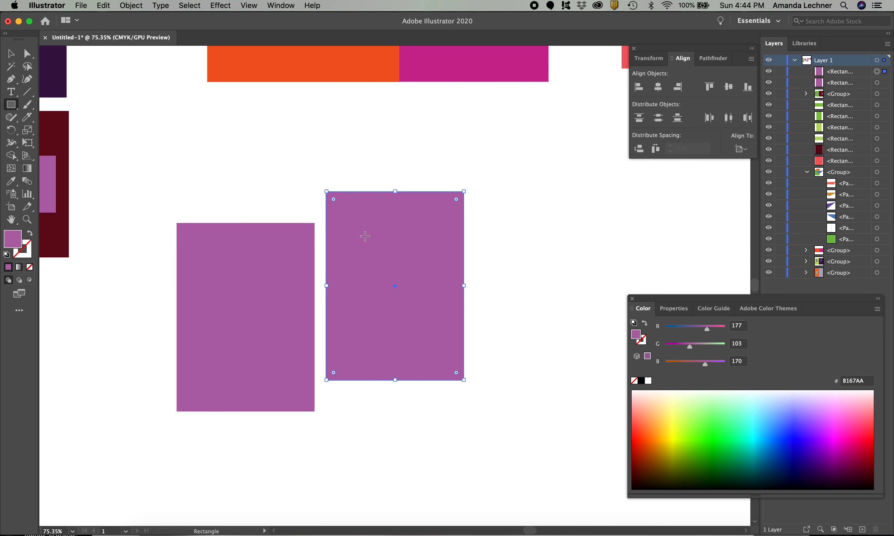
Place the duplicate flush against the right side of the purple rectangle and fill it with green 33FF41
click(11, 54)
drag(386, 229, 373, 260)
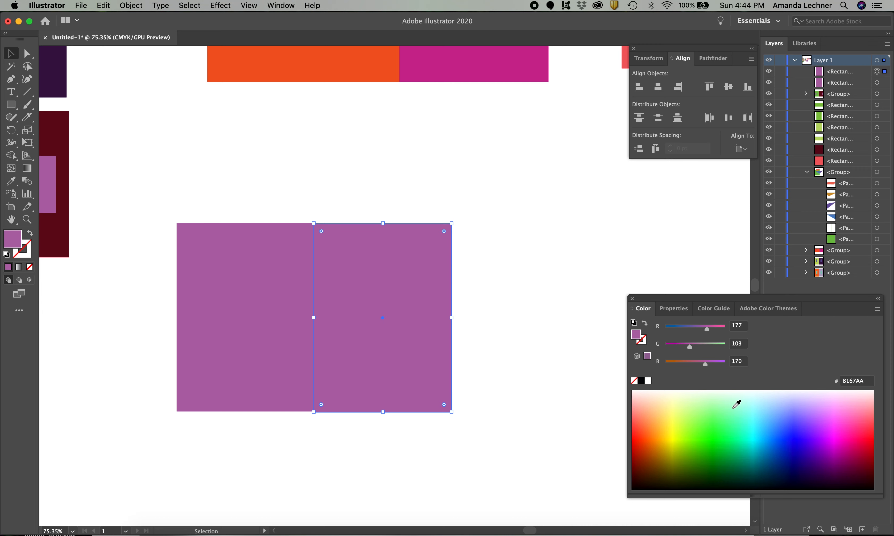
click(715, 428)
drag(714, 429, 715, 429)
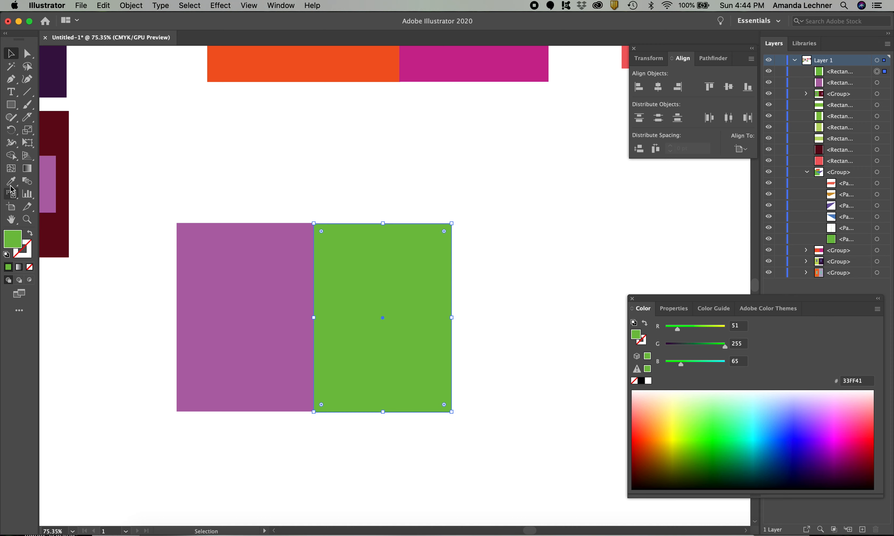
Draw a small green upright rectangle below the large purple one and duplicate it
click(11, 104)
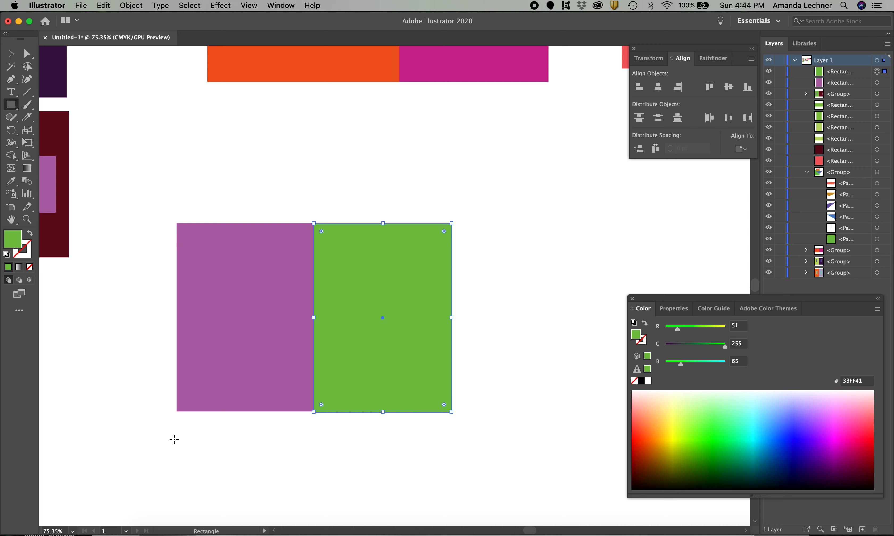
drag(227, 436, 265, 493)
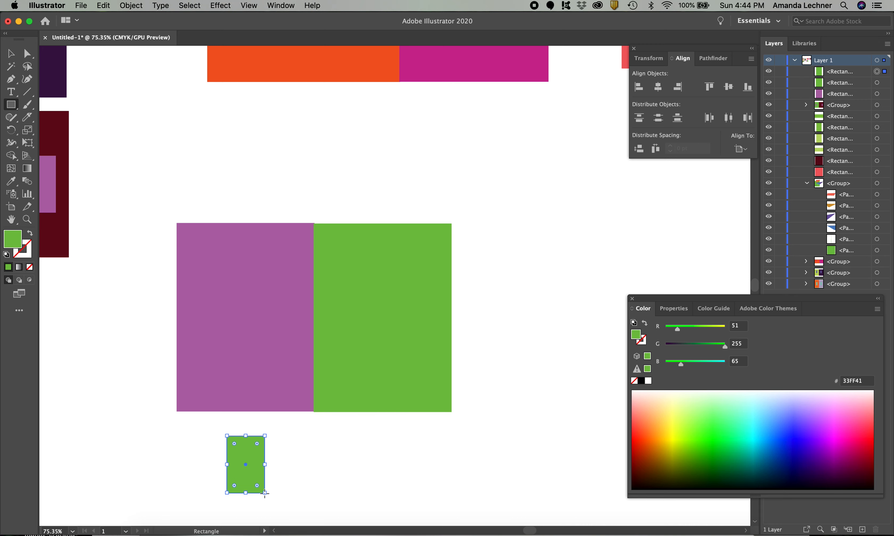
key(super+c)
key(super+v)
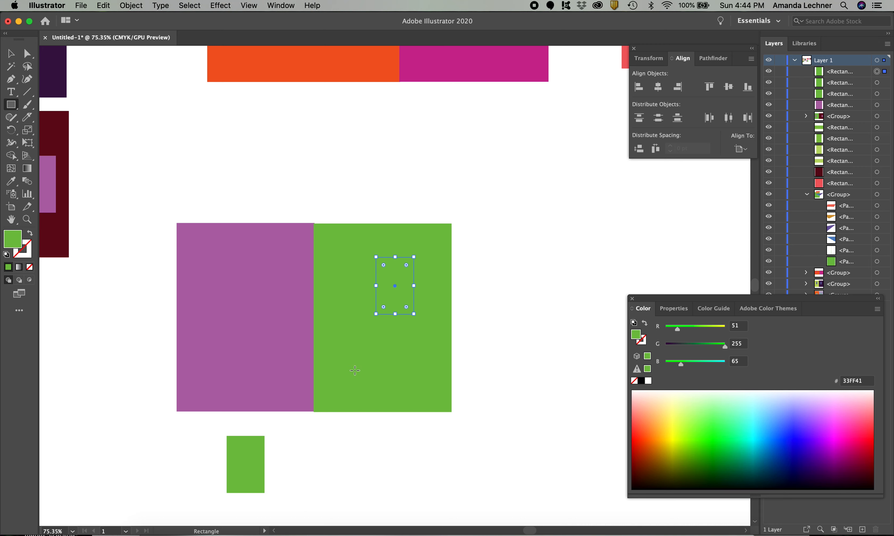
Center one small green rectangle inside the large purple rectangle and the other inside the large green rectangle
key(v)
drag(394, 268, 243, 312)
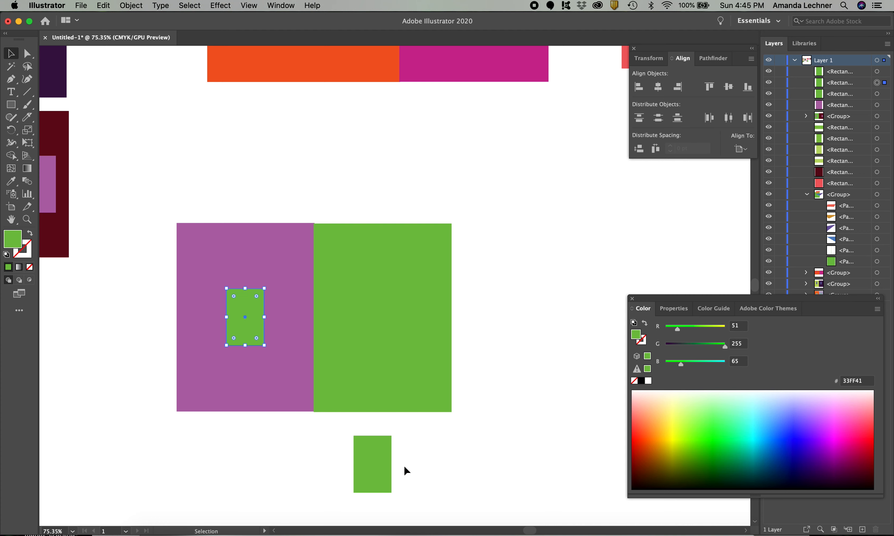
drag(382, 452, 386, 321)
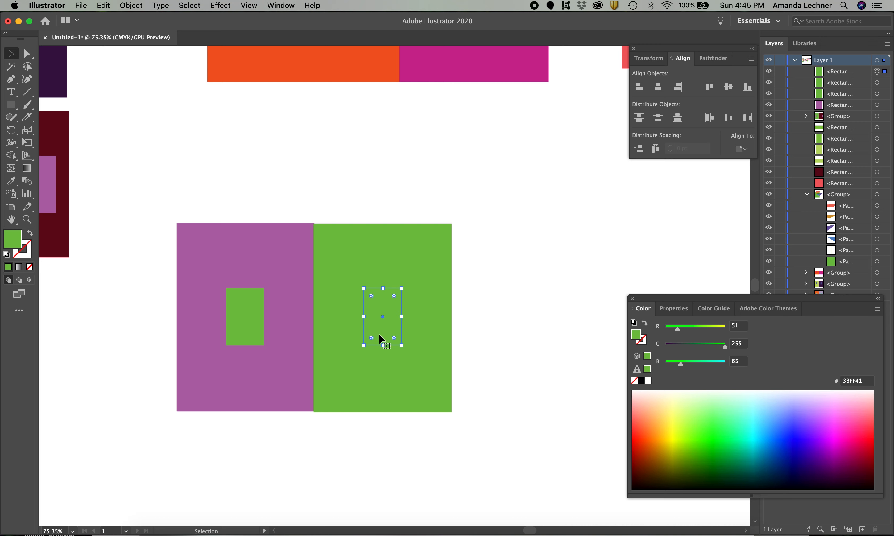
Recolor both small inner rectangles together, trying several pinks and settling on FF59A1
shift+click(246, 318)
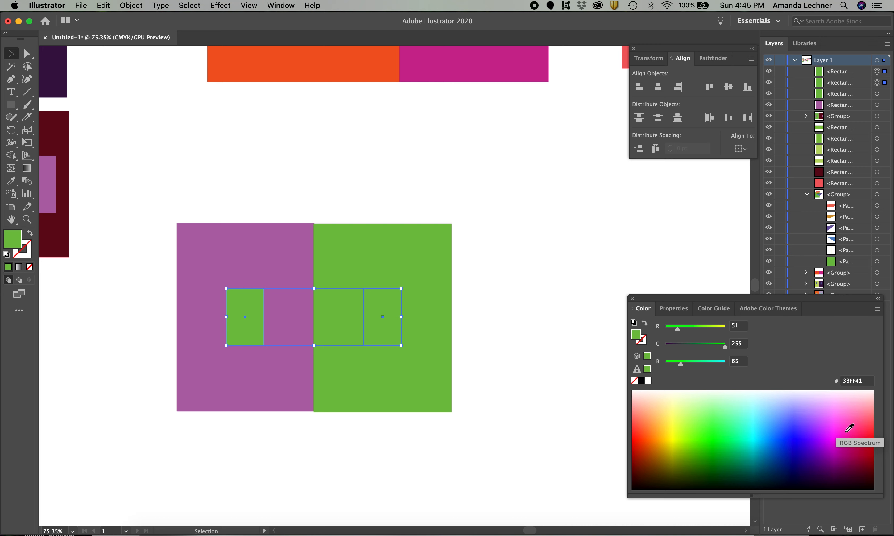
click(858, 421)
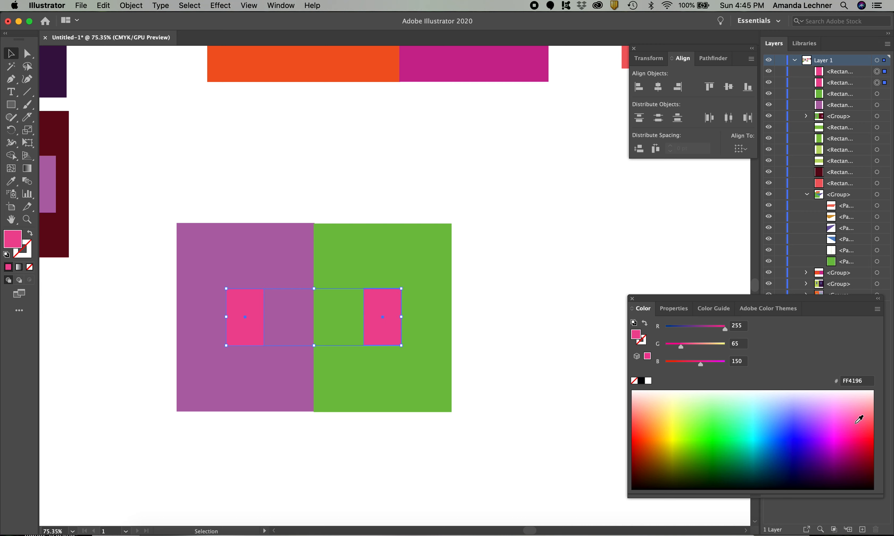
click(860, 417)
click(858, 407)
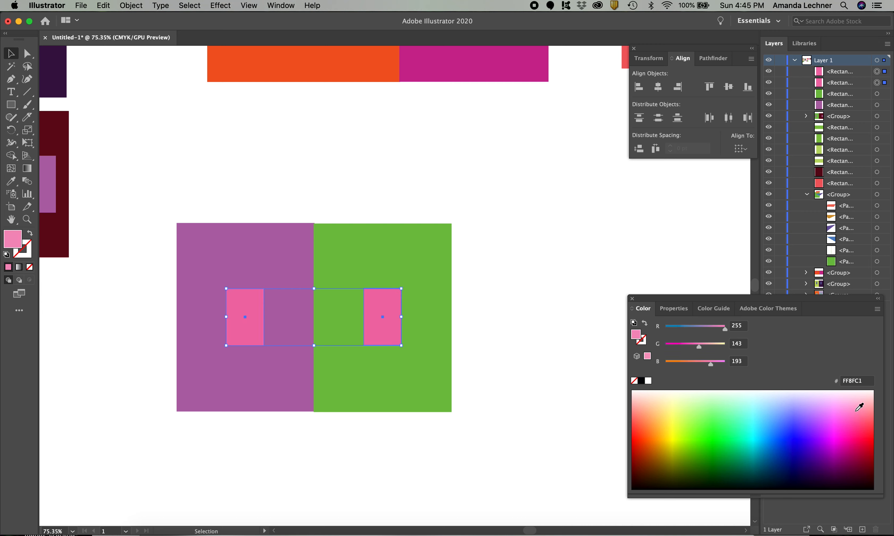
click(859, 418)
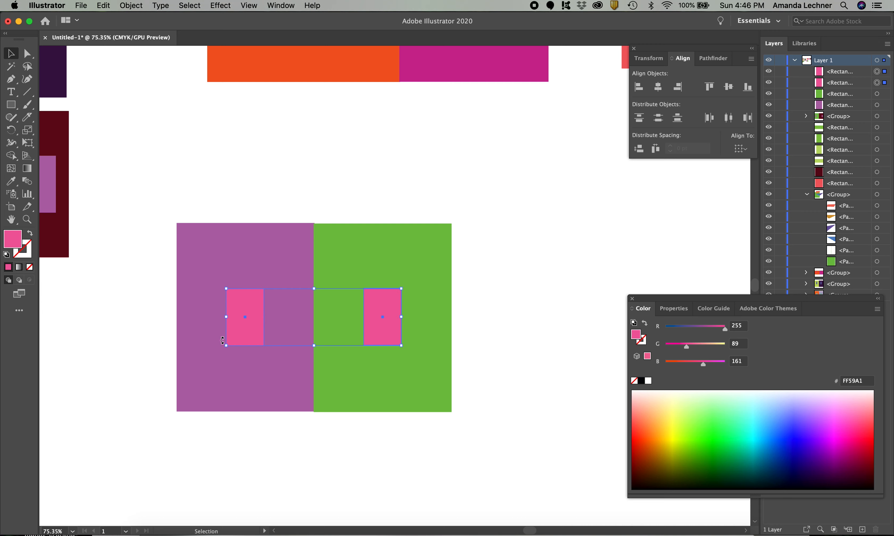
Recolor the large green background rectangle, trying several lighter greens and settling on yellow E2FF67
click(378, 394)
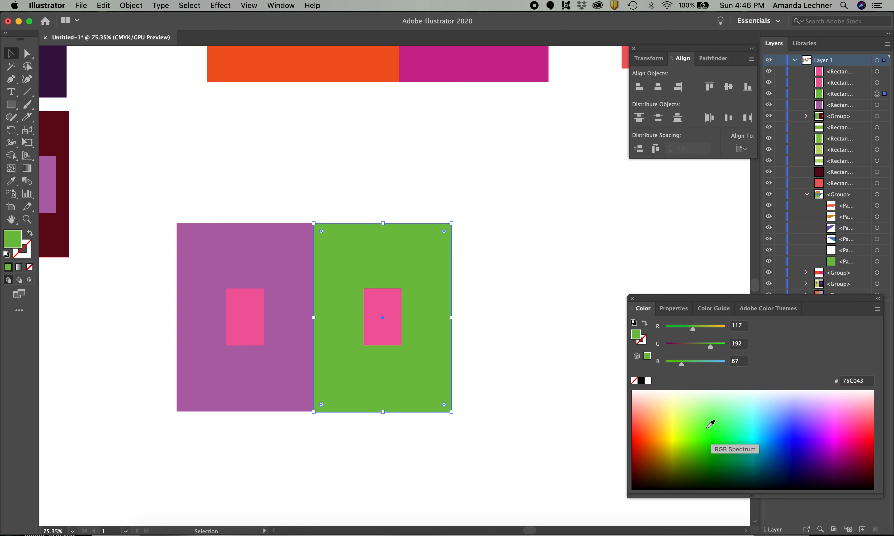
drag(709, 422, 710, 413)
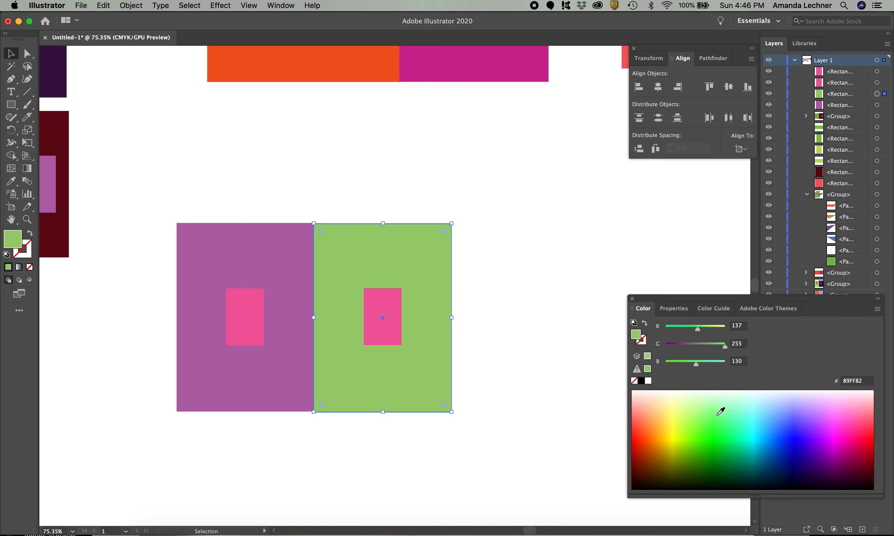
click(729, 417)
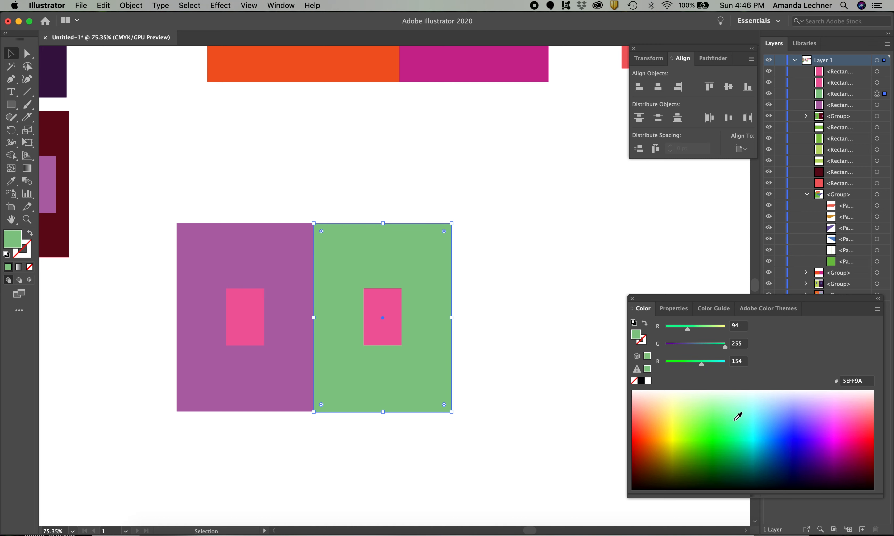
drag(700, 417, 686, 419)
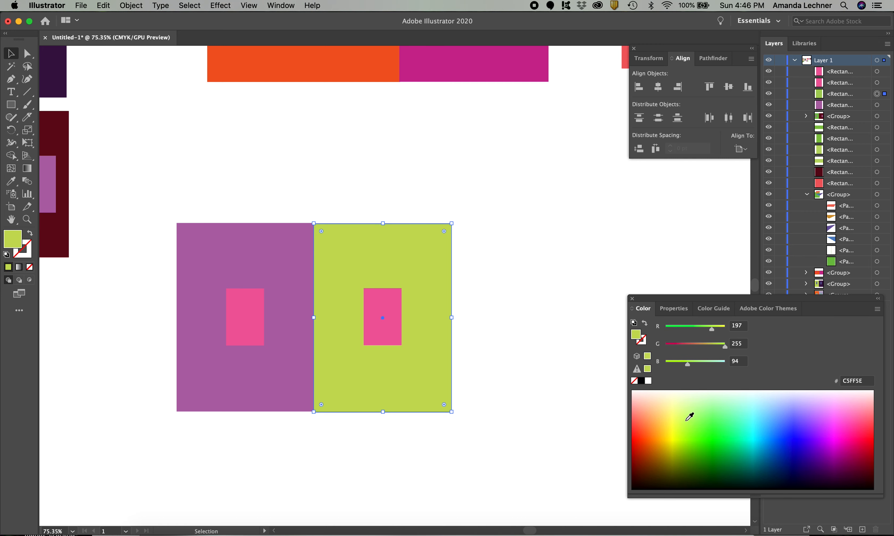
click(679, 418)
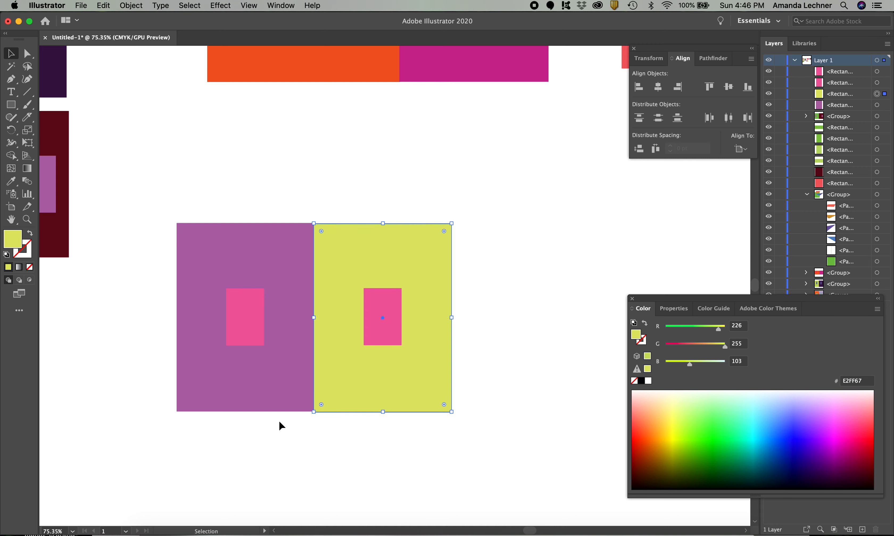
Recolor the large purple background rectangle, trying several pinks and purples and settling on deep purple A200CB
click(247, 393)
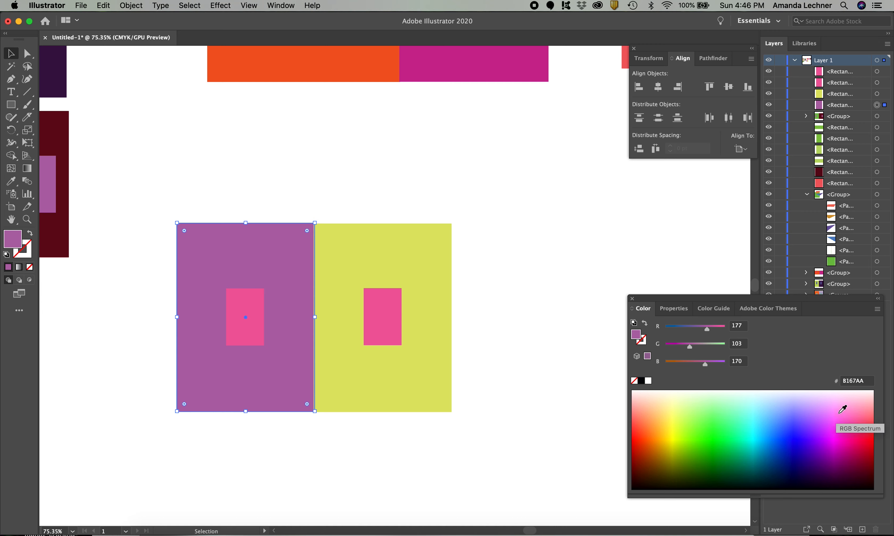
click(826, 412)
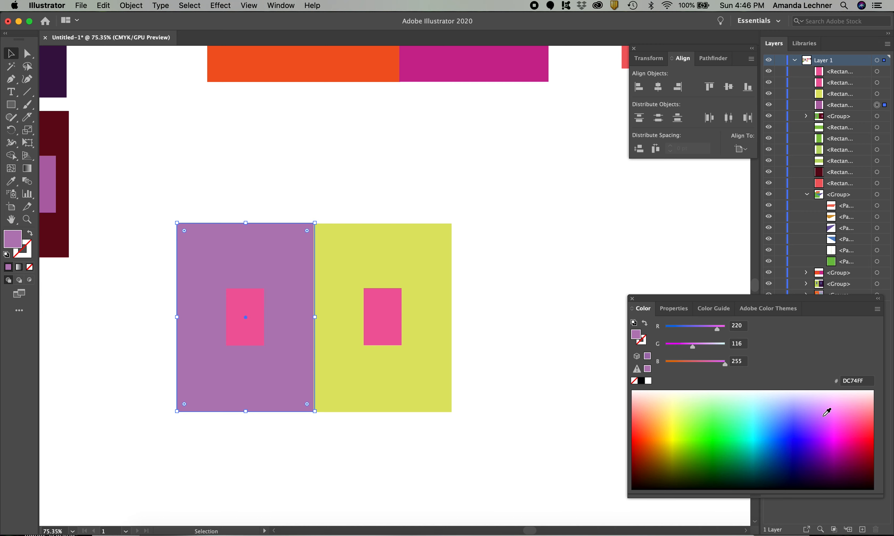
click(838, 412)
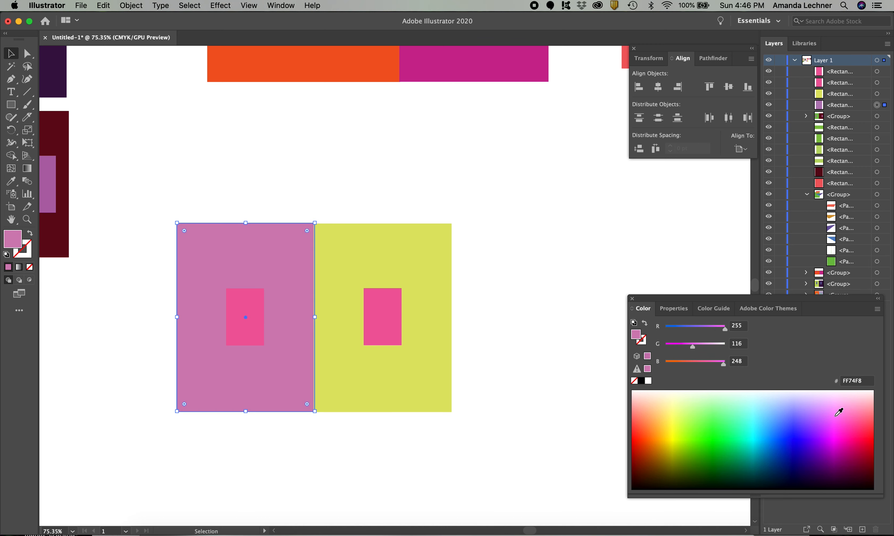
click(839, 403)
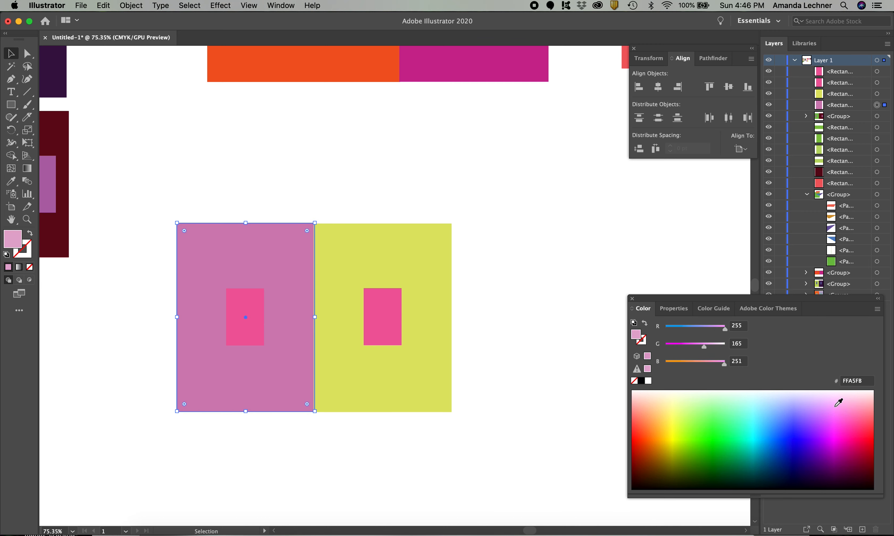
click(832, 435)
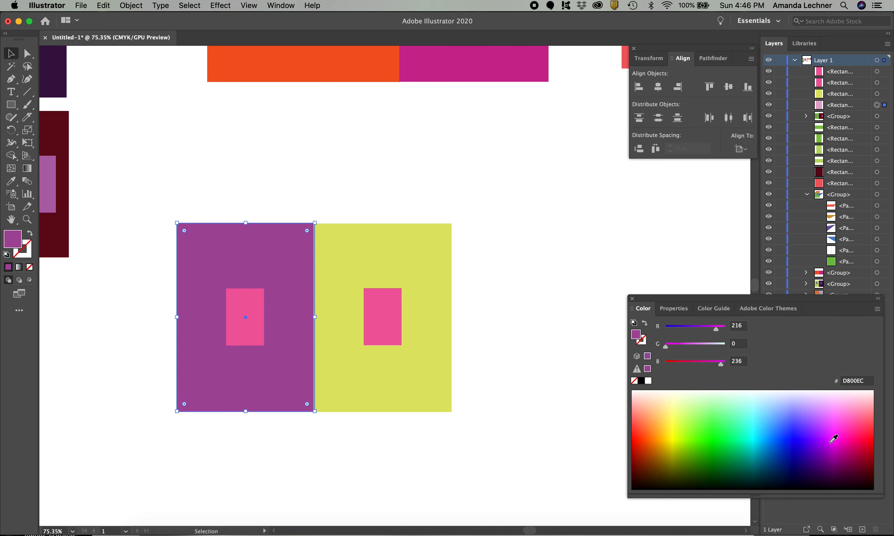
drag(834, 443, 836, 454)
click(826, 442)
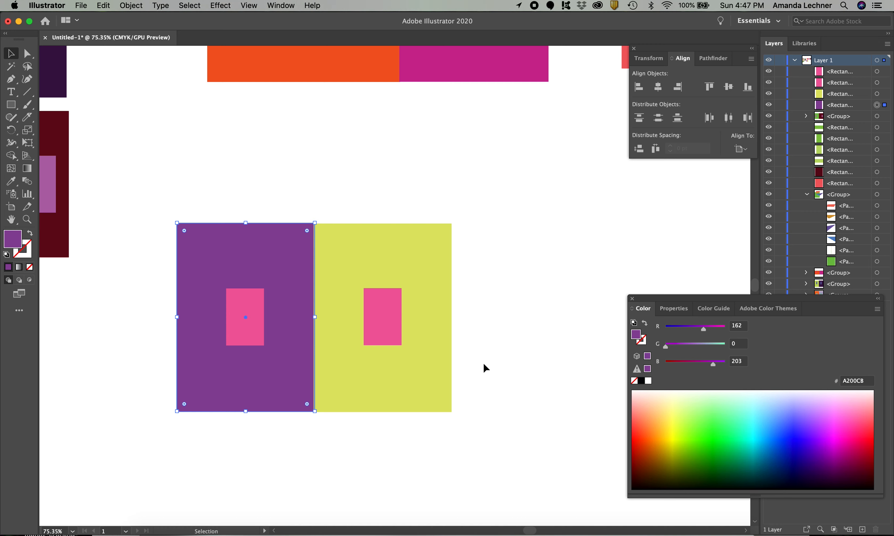
Recolor the large yellow background rectangle, trying several pale greens and settling on yellow-green D1FF61, and deselect it
click(407, 391)
click(718, 405)
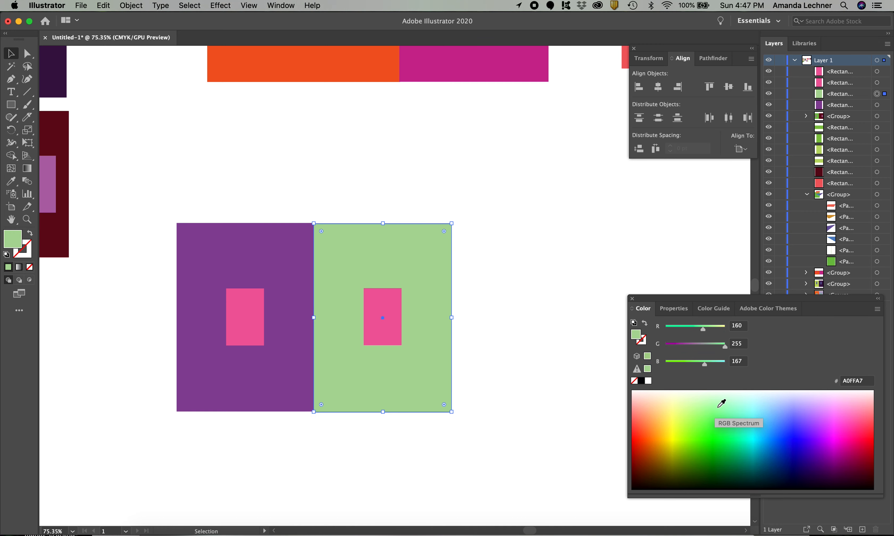
click(711, 397)
click(710, 406)
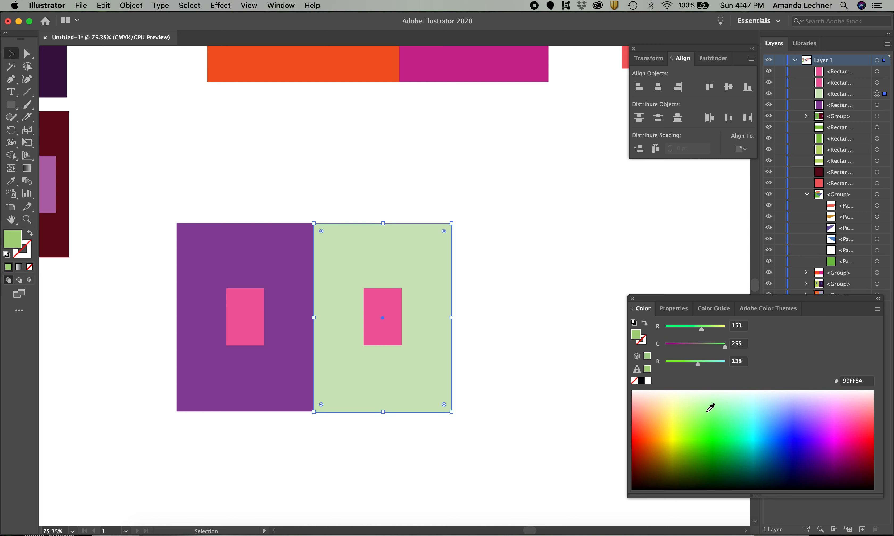
click(700, 407)
click(687, 408)
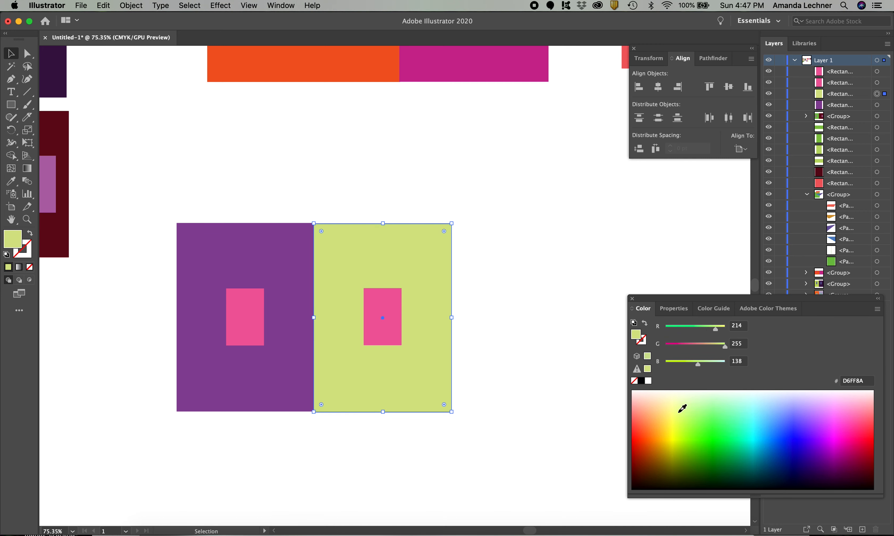
click(683, 409)
click(687, 416)
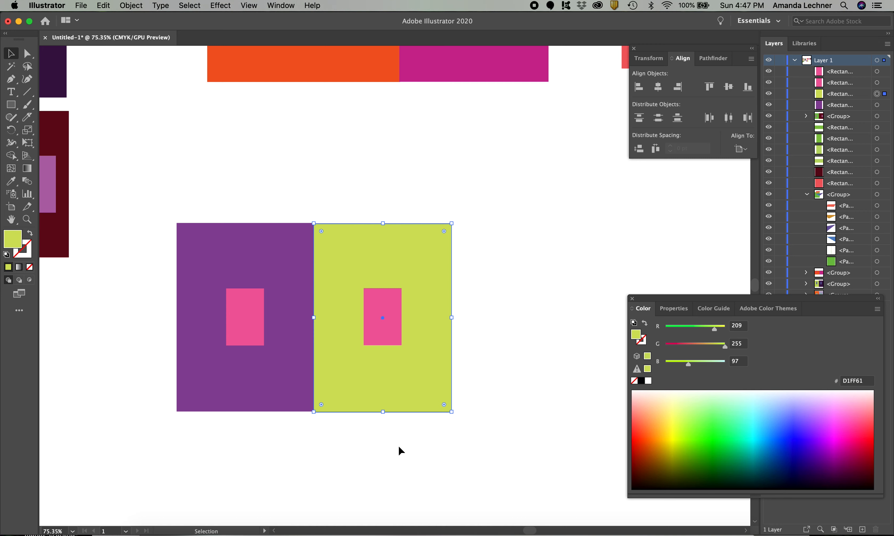
click(436, 466)
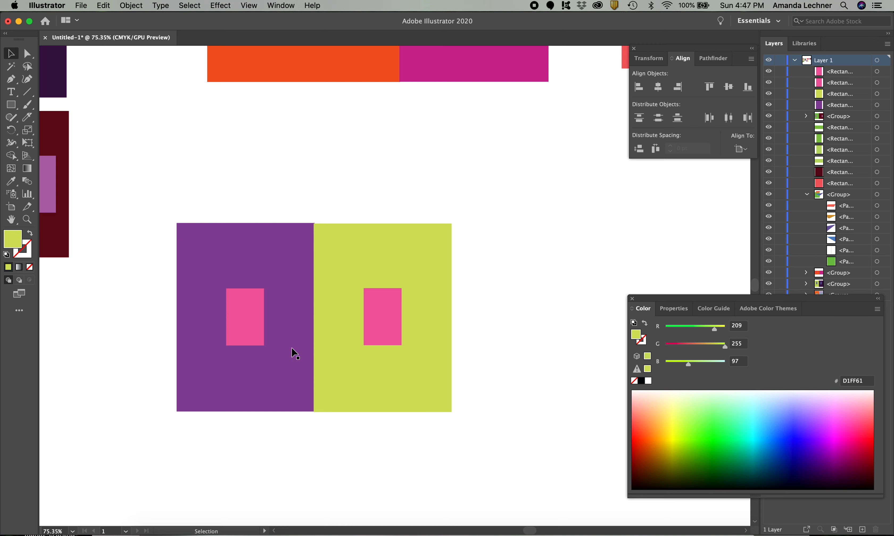
Select both backgrounds and both inner pink rectangles and distribute them by their vertical centers
click(238, 319)
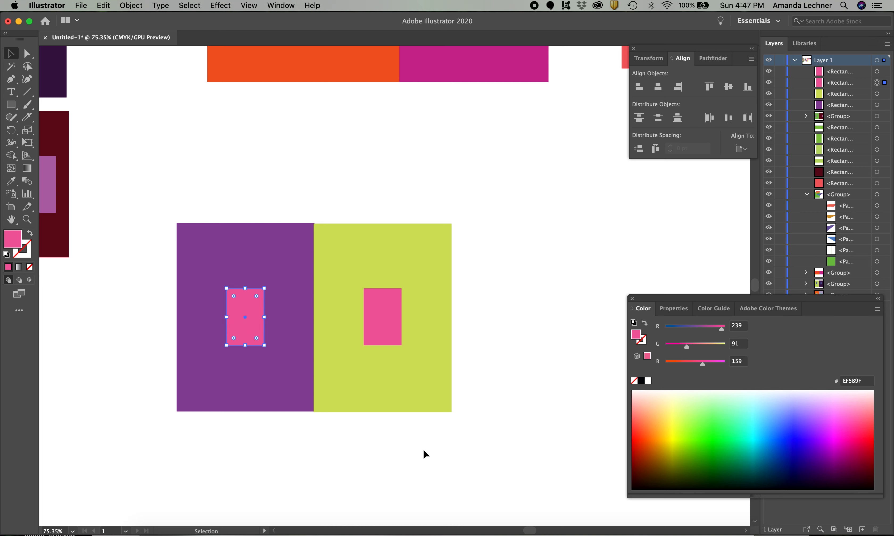
drag(427, 439, 169, 308)
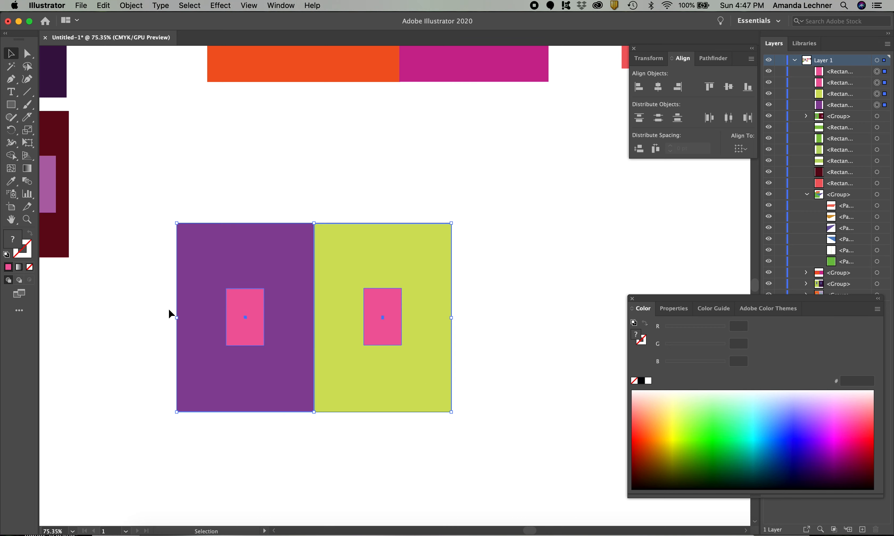
click(658, 119)
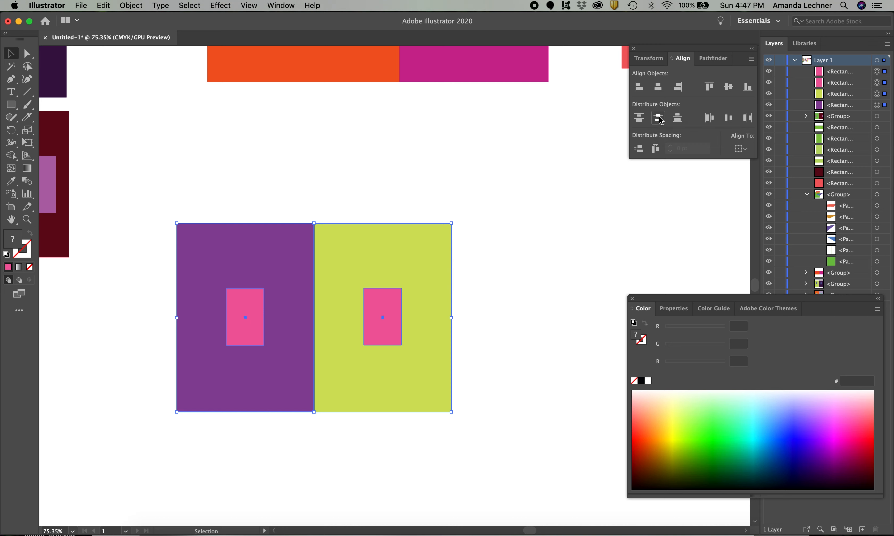
click(566, 253)
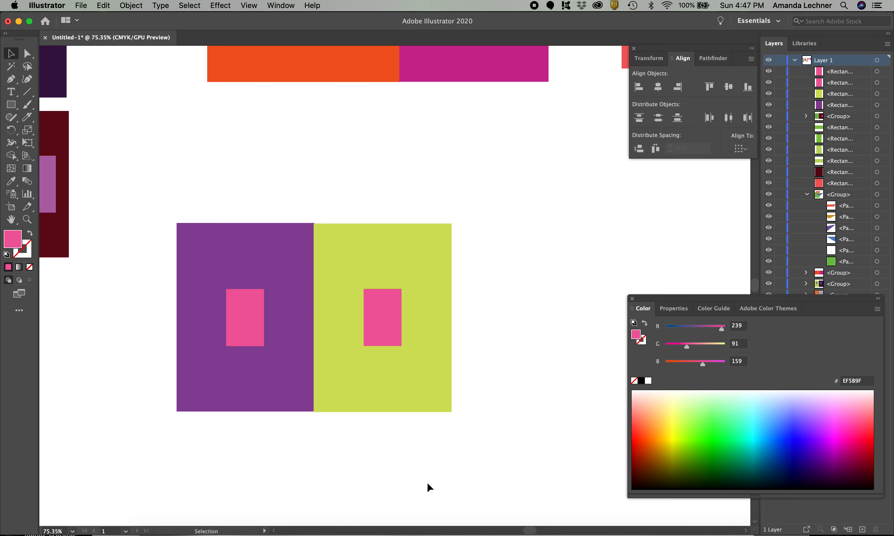
Move the two small pink rectangles away from center, each toward the upper outer corner of its background
drag(241, 314, 215, 268)
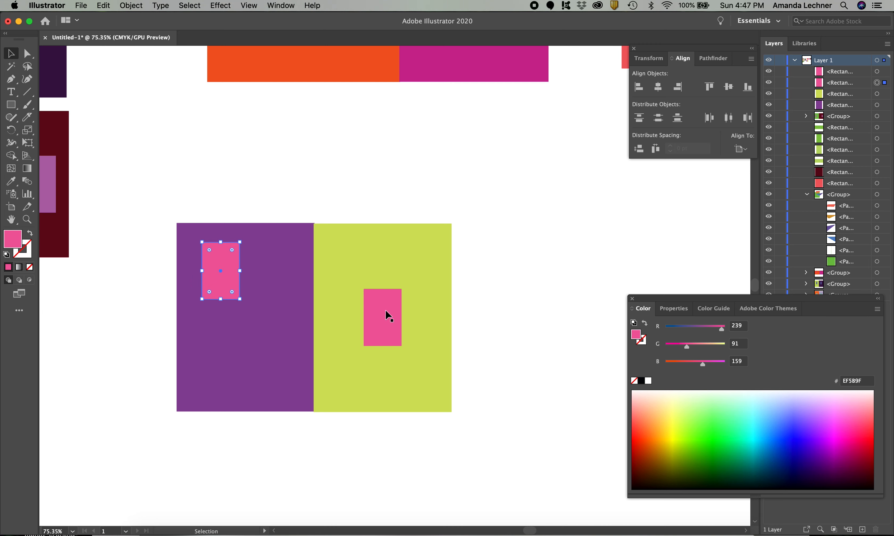
drag(381, 318, 411, 268)
click(521, 314)
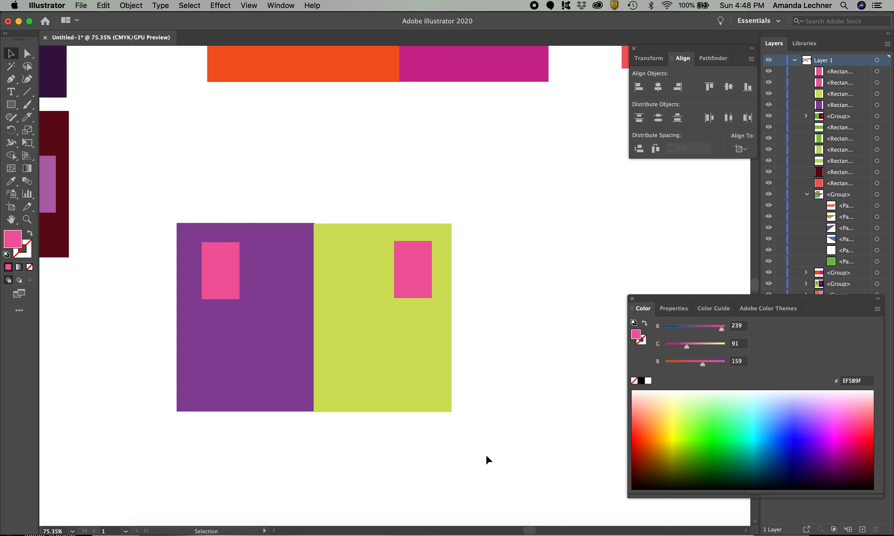
Group the purple and yellow-green backgrounds with their two pink rectangles, and check that they select as one object
drag(518, 442, 163, 228)
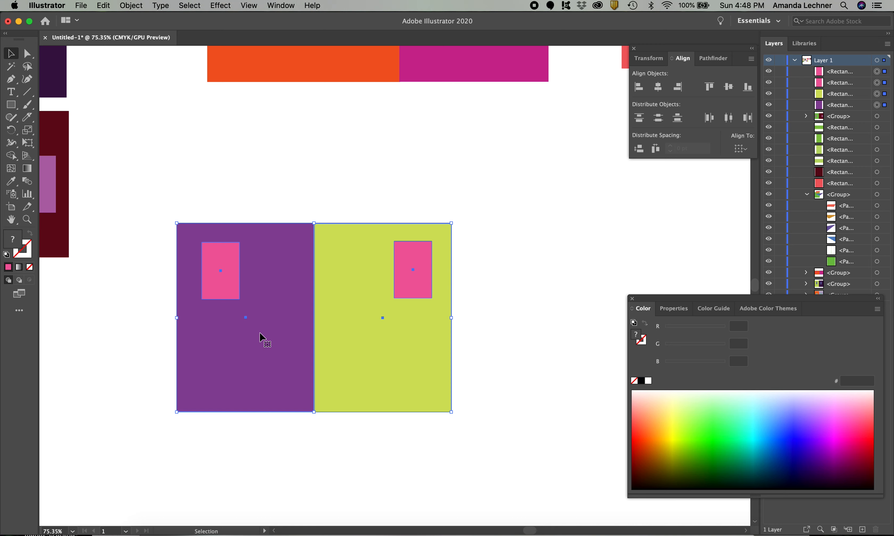
key(a)
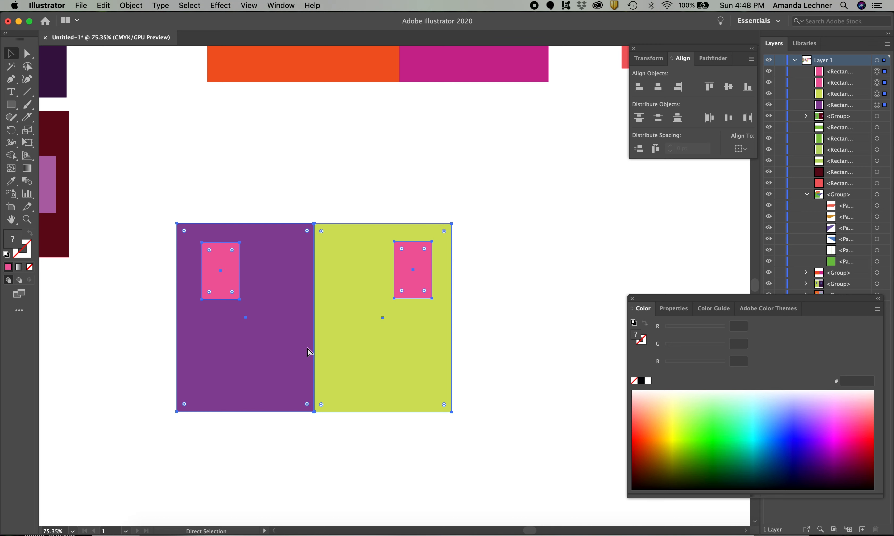
key(v)
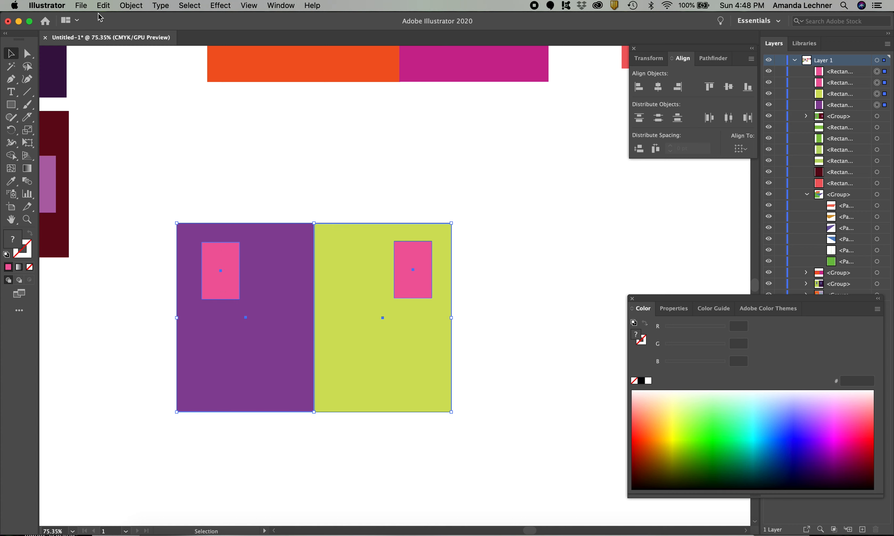
click(130, 5)
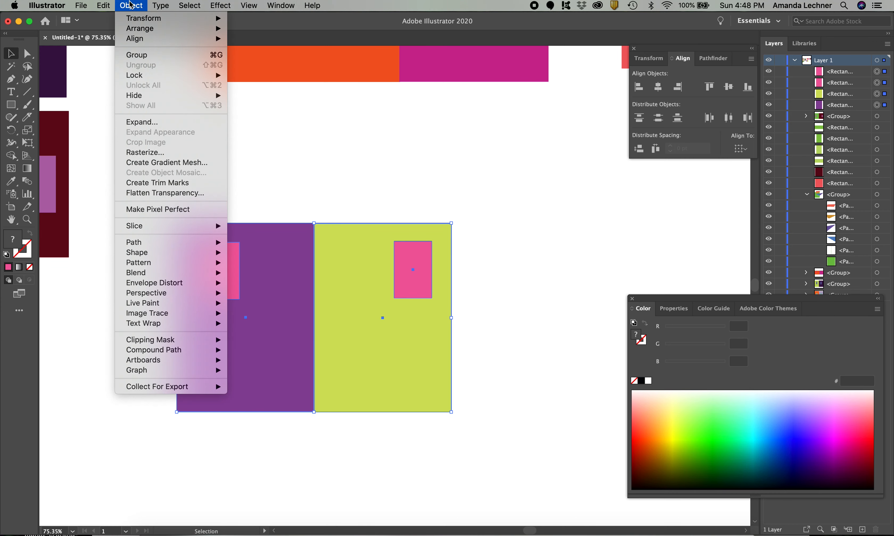
click(142, 58)
click(334, 422)
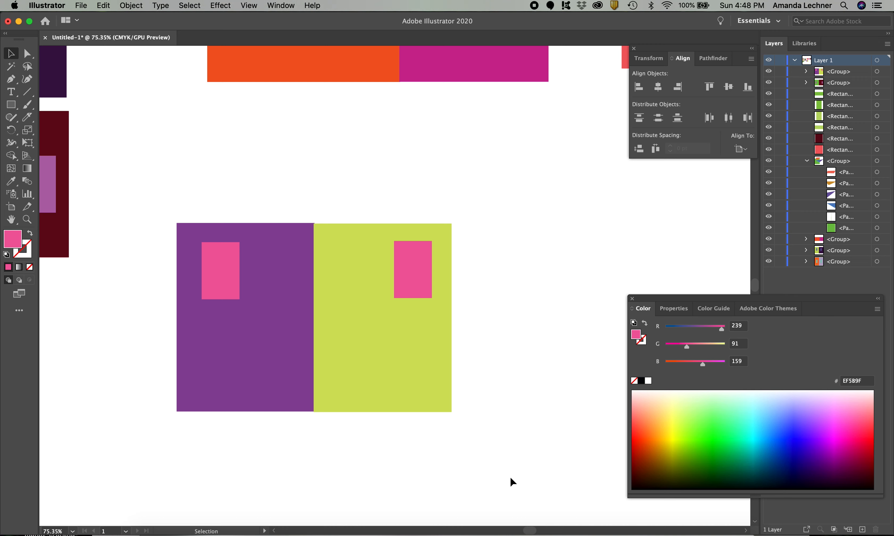
drag(510, 476, 163, 261)
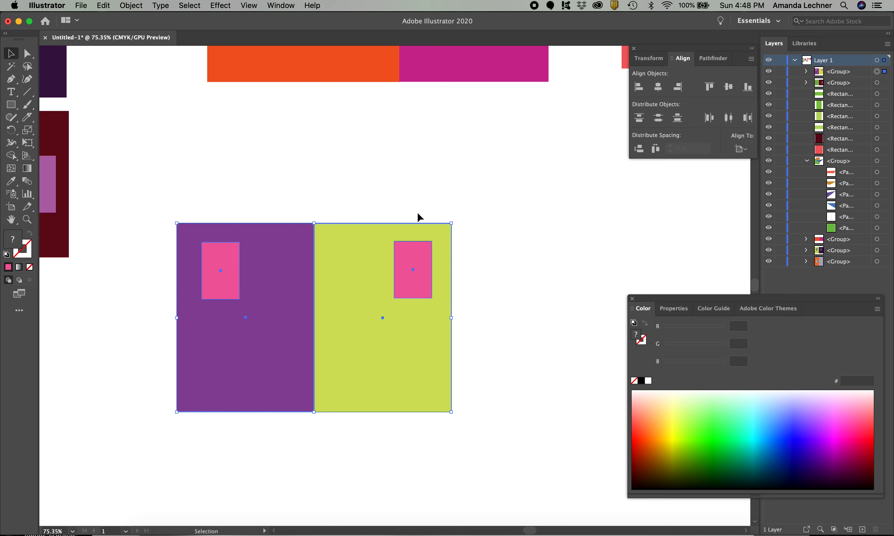
click(434, 190)
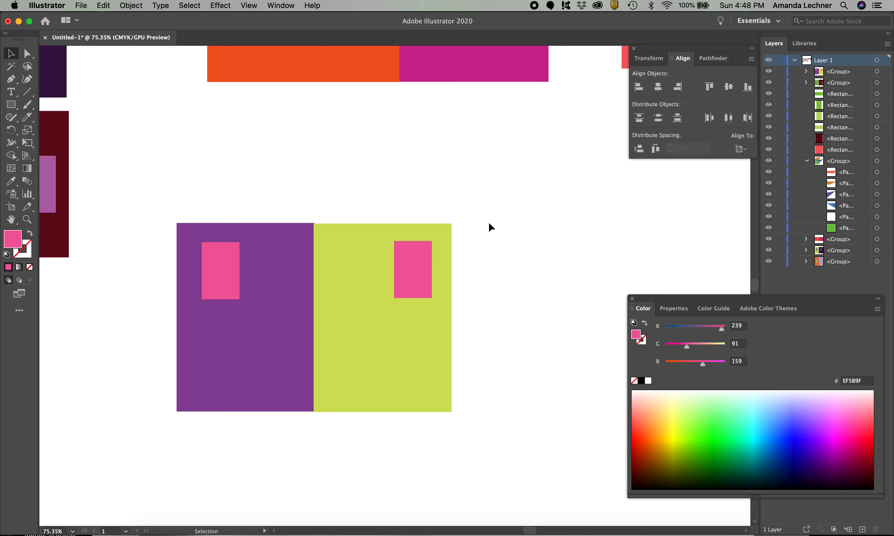
Move the grouped purple and yellow-green study to the empty area below the green and dark red study
drag(338, 338, 293, 220)
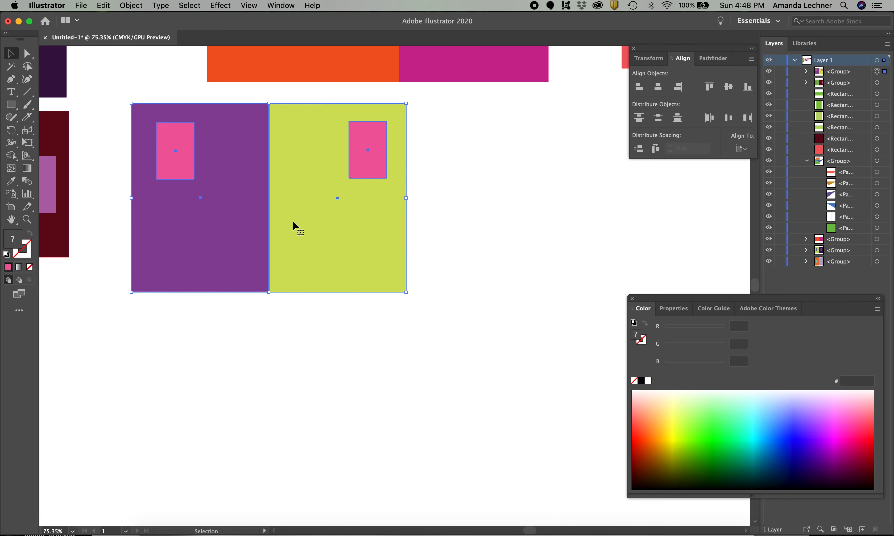
scroll(293, 221, left, 3)
scroll(294, 226, down, 6)
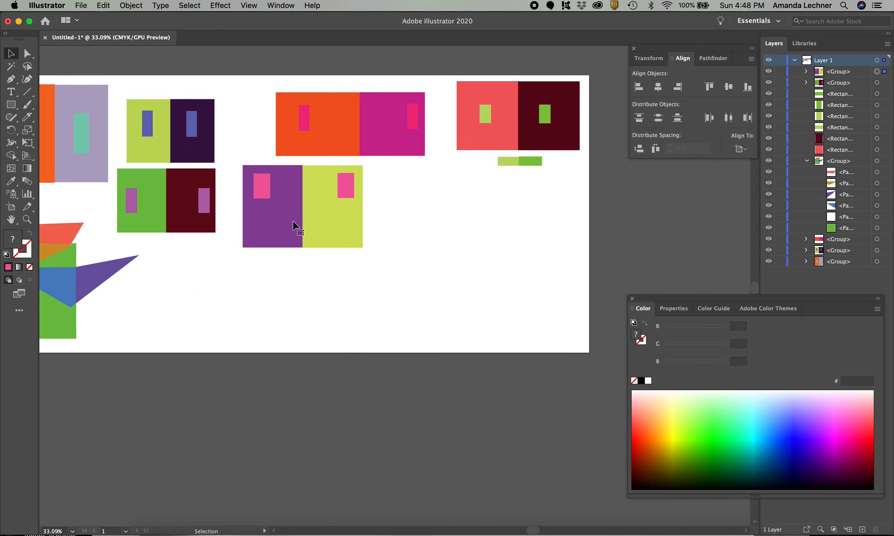
drag(292, 220, 204, 305)
Ungroup the orange and magenta study so that its backgrounds and pink rectangles become separate objects, and clear the selection
scroll(270, 280, up, 2)
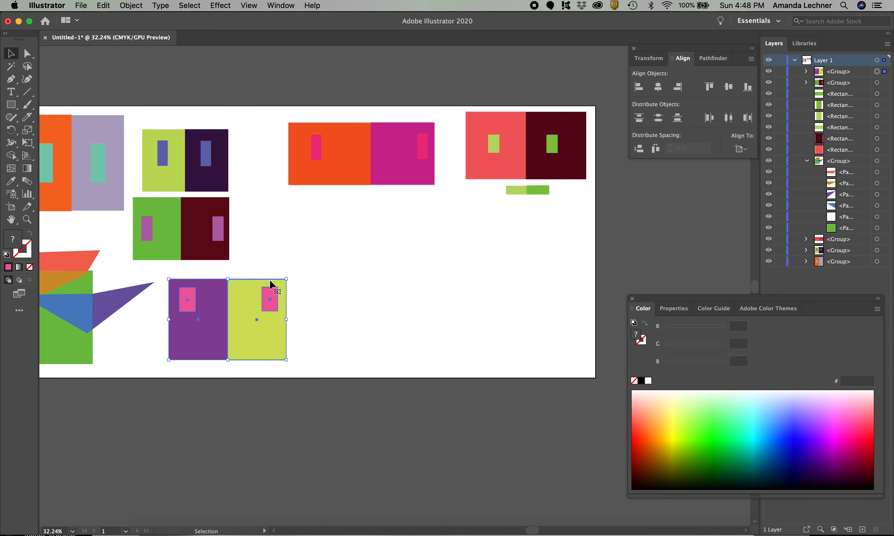
scroll(431, 226, up, 5)
scroll(431, 225, up, 10)
scroll(431, 224, left, 3)
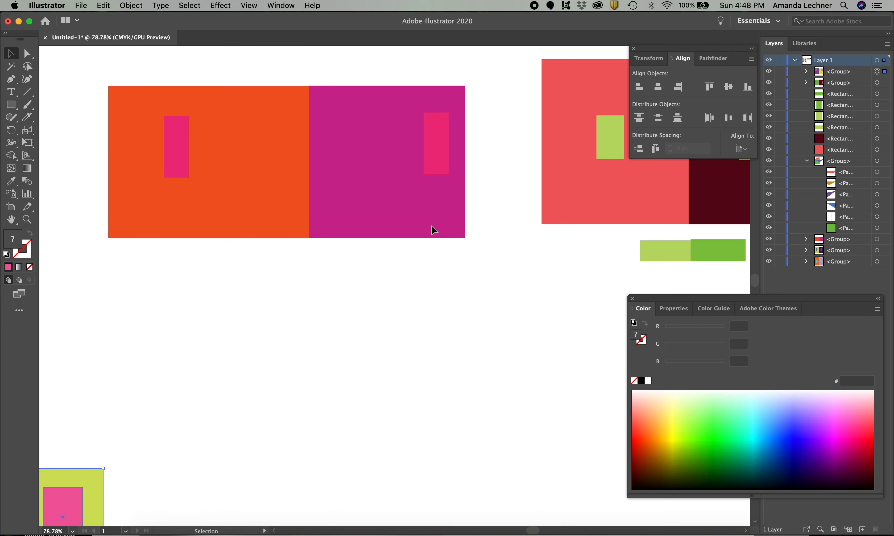
scroll(431, 226, up, 2)
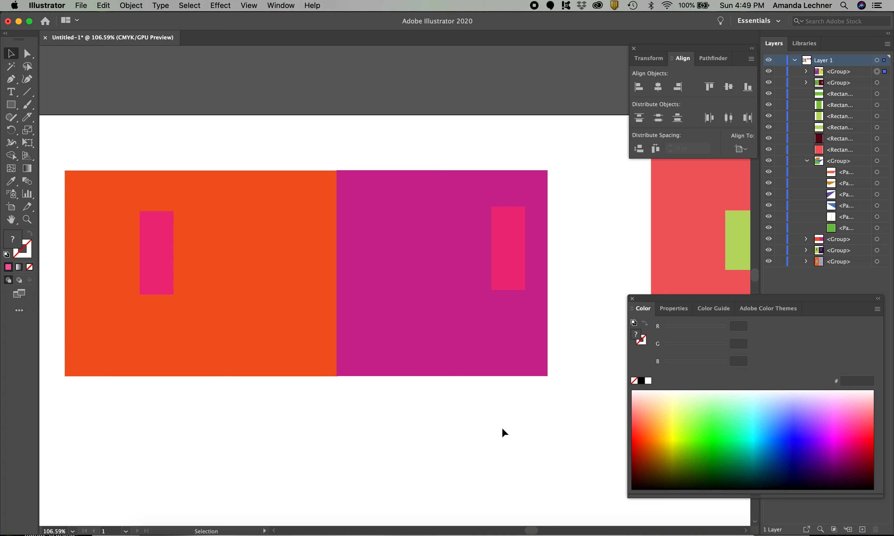
click(505, 259)
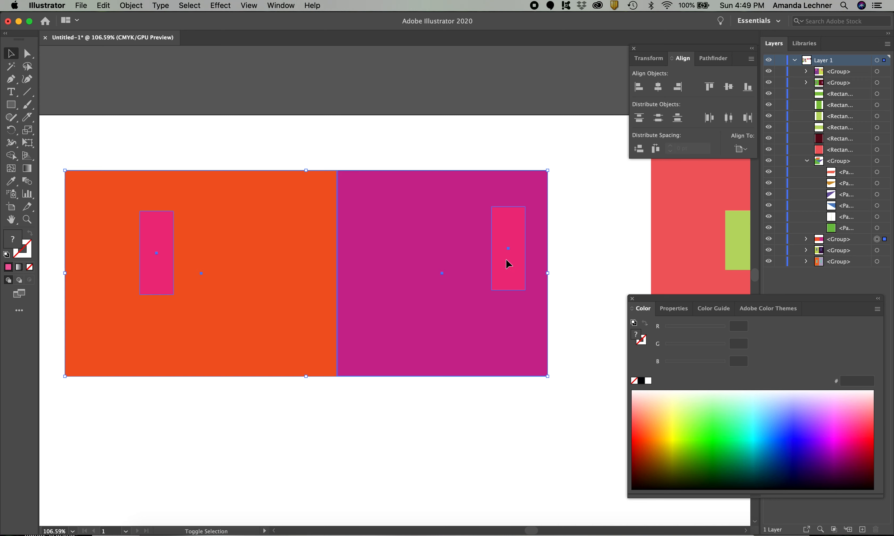
key(super+shift+g)
click(453, 498)
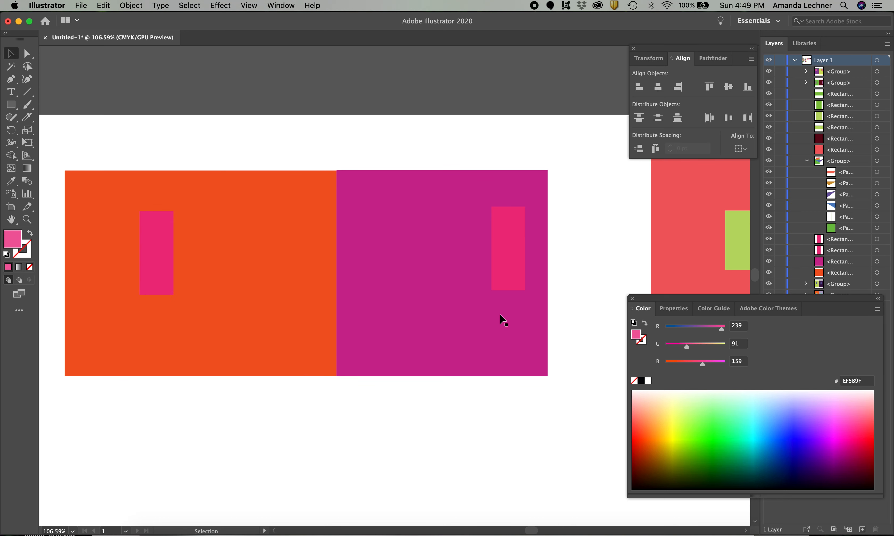
Move the pink rectangle on magenta beside the one on orange to compare their colors, and return it to the magenta background
drag(507, 260, 186, 262)
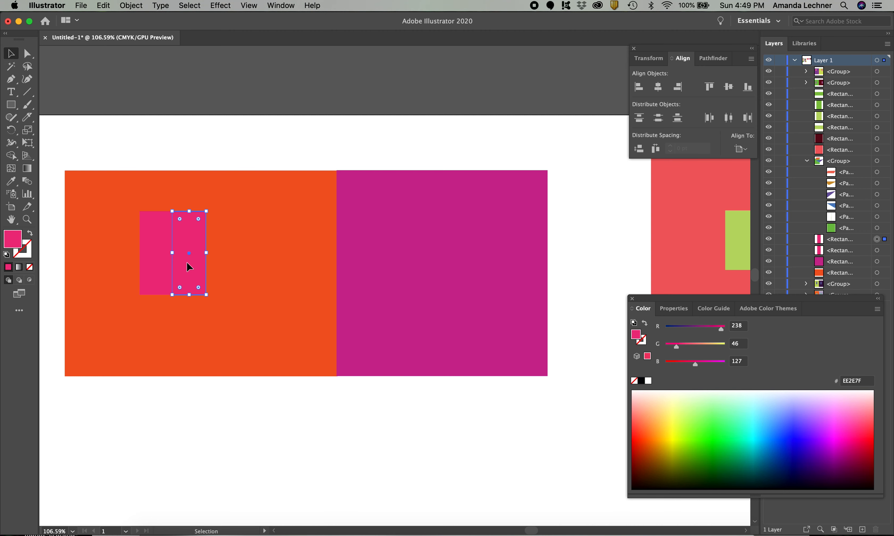
click(229, 419)
drag(195, 248, 519, 253)
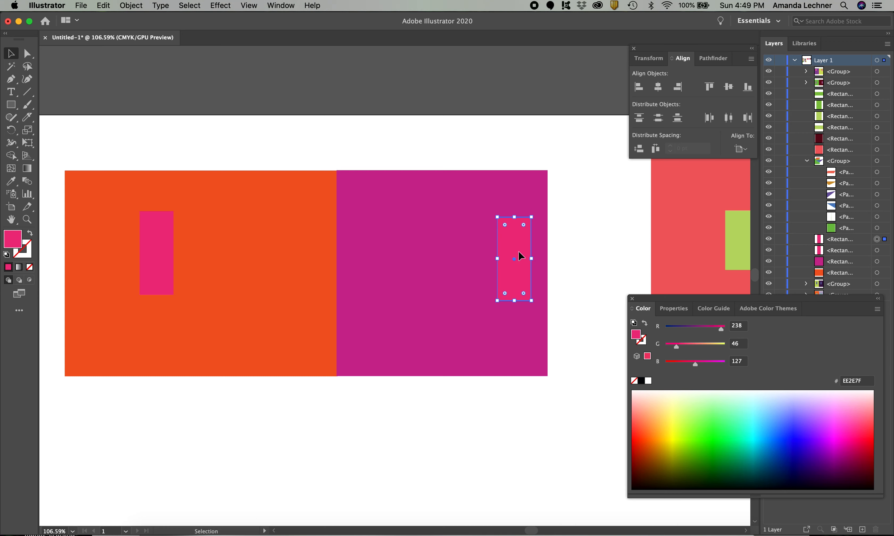
click(391, 406)
Examine the coral and dark red study with its two green rectangles and the green swatches below it
scroll(391, 404, right, 12)
scroll(391, 404, up, 3)
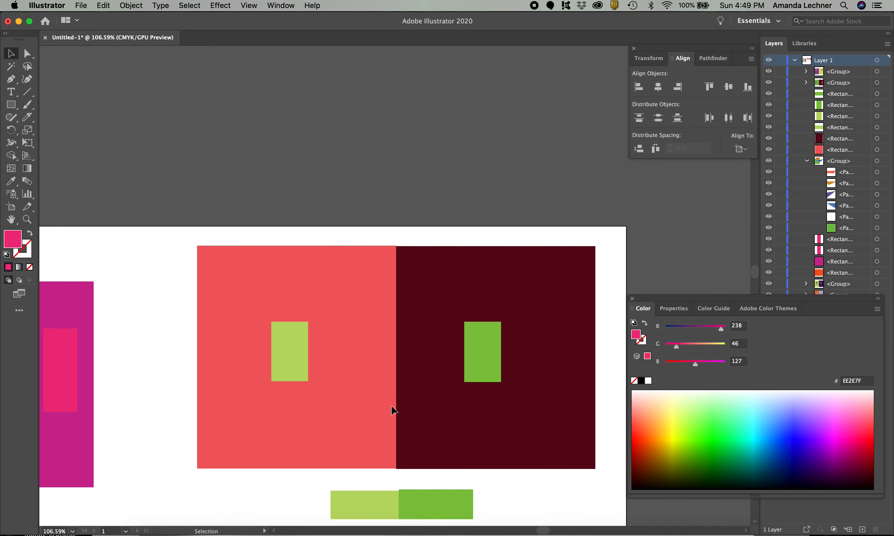
scroll(391, 406, right, 2)
scroll(391, 406, up, 3)
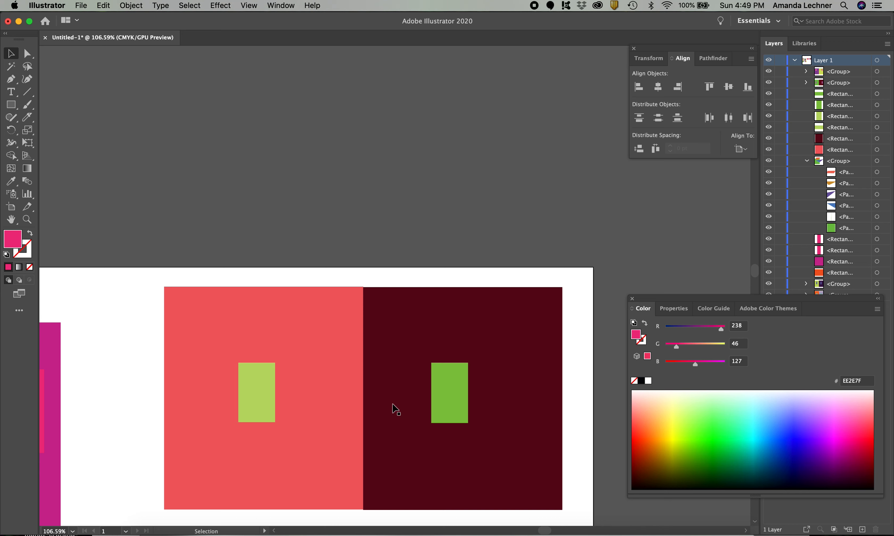
scroll(395, 409, down, 5)
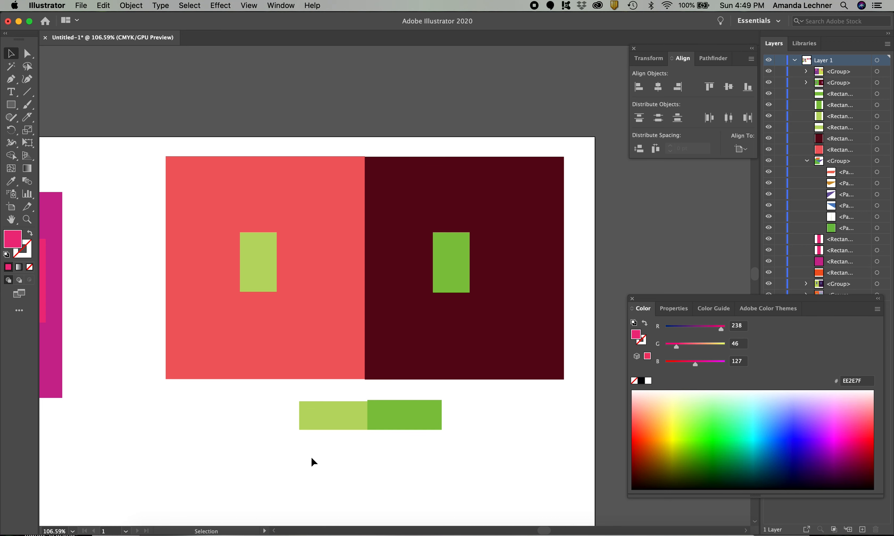
scroll(279, 448, down, 5)
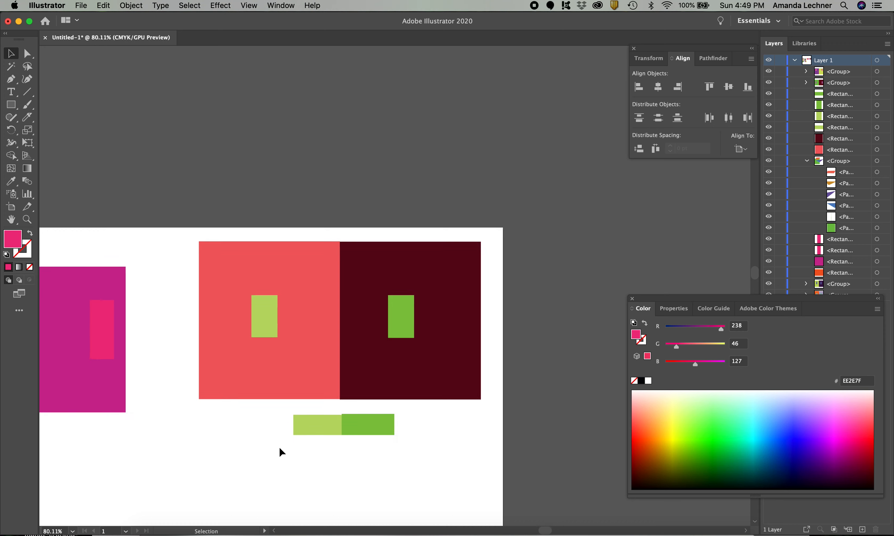
scroll(279, 448, down, 5)
scroll(279, 448, left, 4)
scroll(279, 443, left, 4)
scroll(279, 443, down, 2)
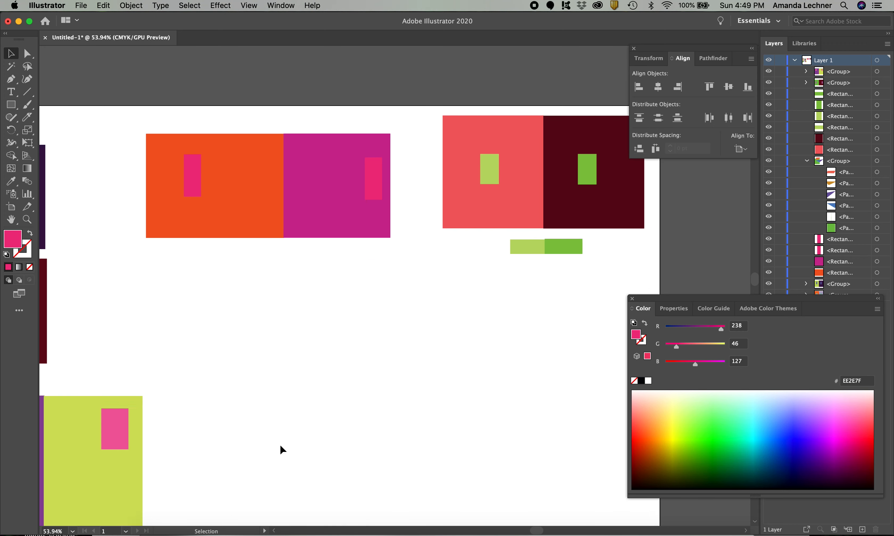
Draw a large, nearly square pink rectangle in the empty area below the orange and magenta study
scroll(279, 443, right, 2)
scroll(279, 443, up, 1)
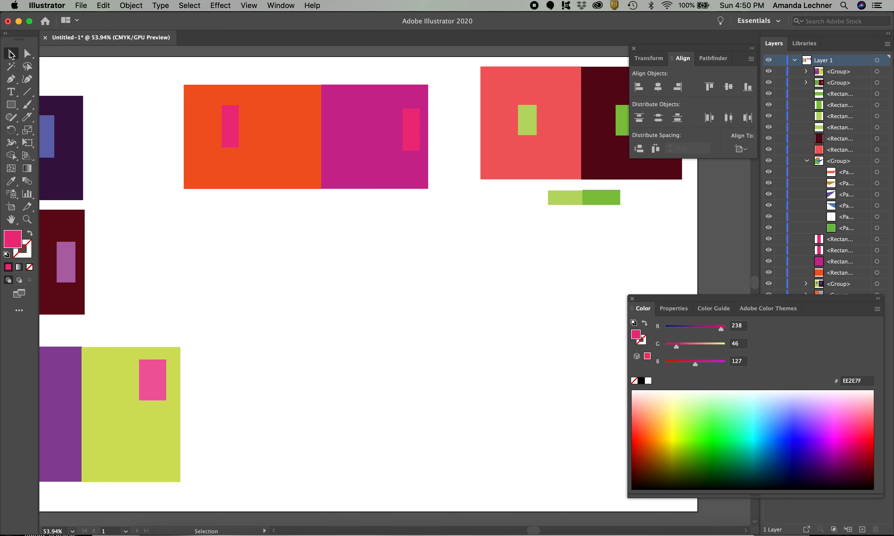
click(11, 104)
drag(252, 282, 426, 476)
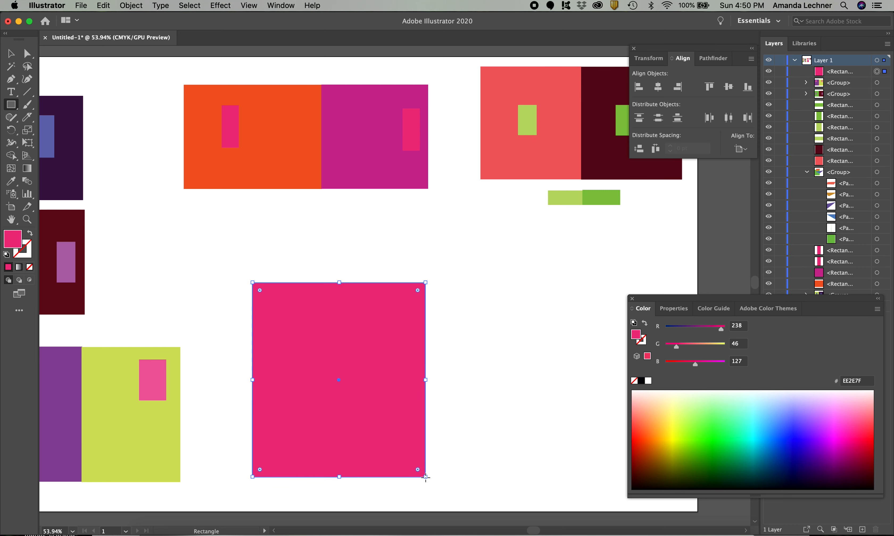
click(13, 108)
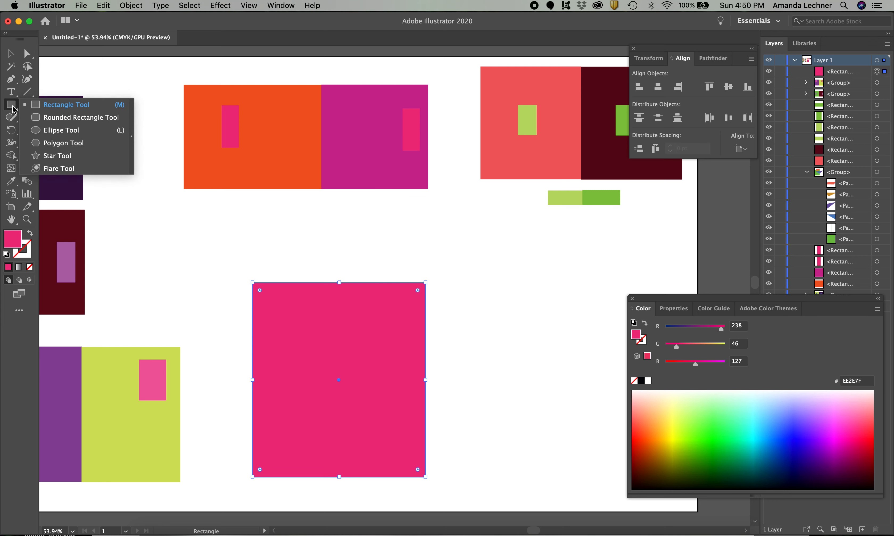
Draw a closed pink freeform shape with one curved side and several straight sides beside the large pink rectangle, using the Pen tool
click(11, 78)
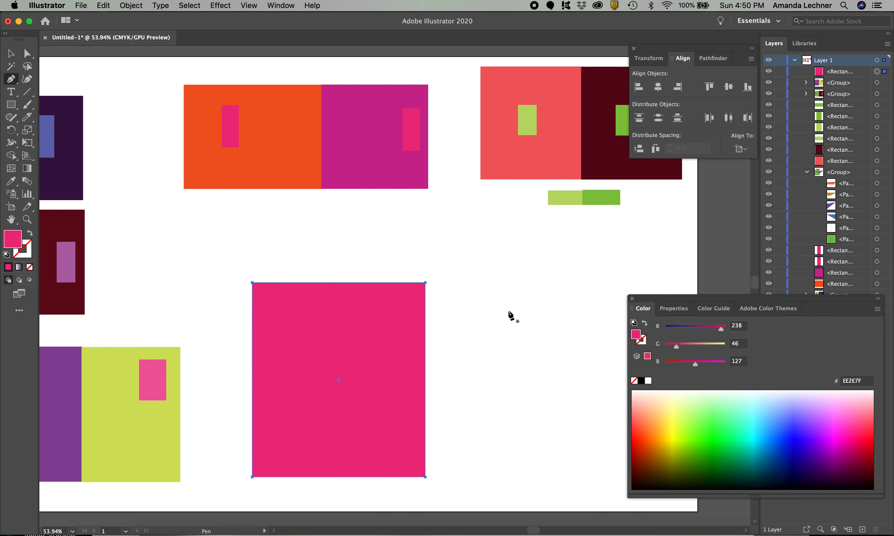
click(549, 300)
drag(549, 299, 458, 358)
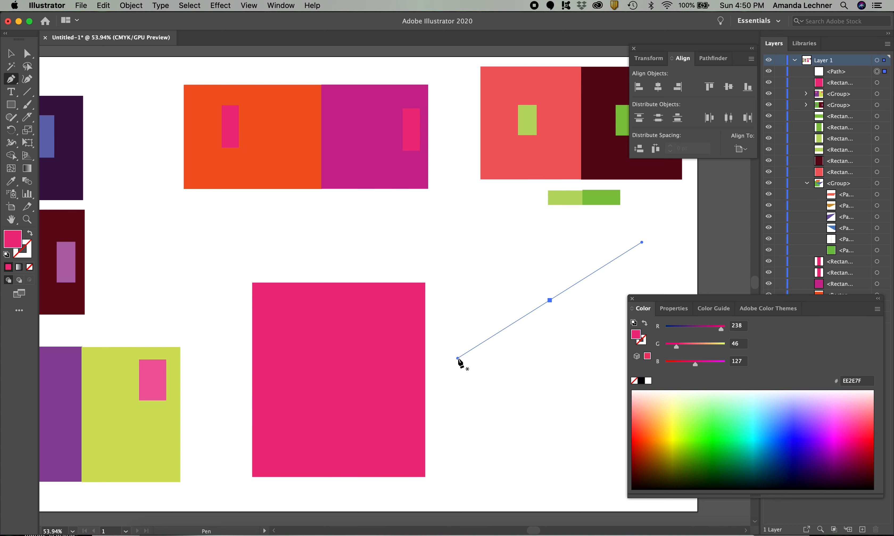
click(522, 372)
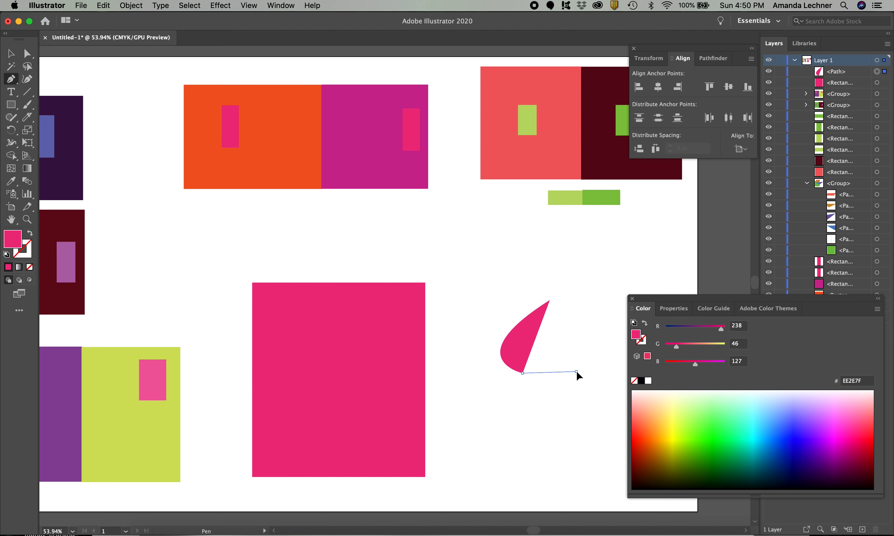
click(575, 371)
drag(603, 333, 602, 322)
click(605, 292)
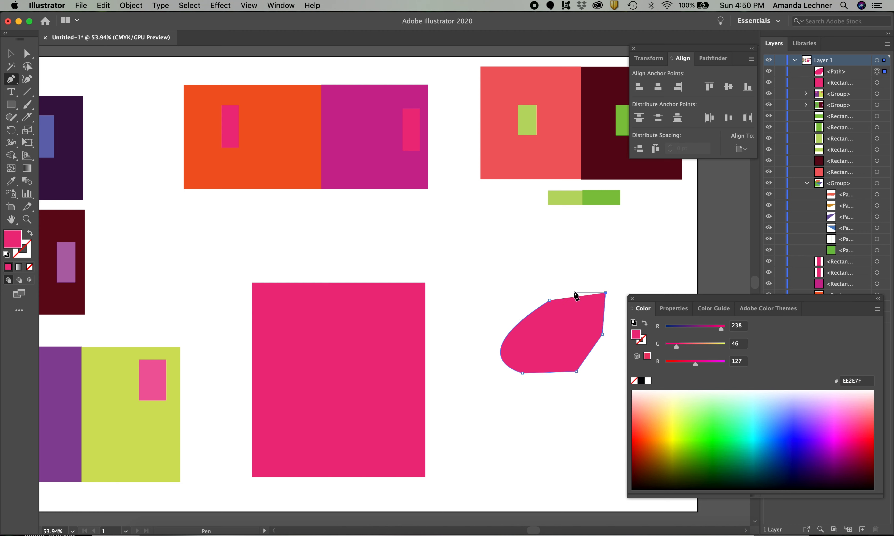
click(551, 285)
click(550, 300)
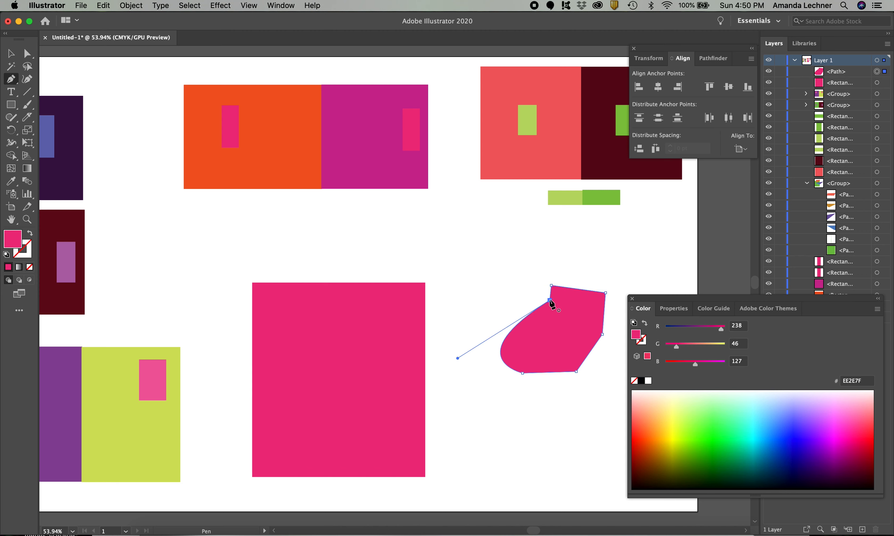
Draw a closed triangle below the freeform shape with the Pen tool and fill it with bright green 28FF10
click(469, 395)
click(617, 440)
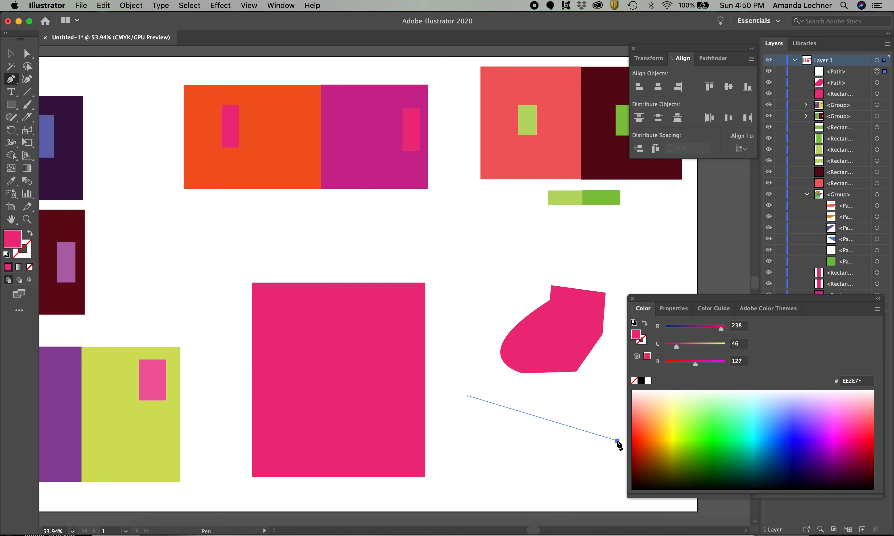
click(482, 493)
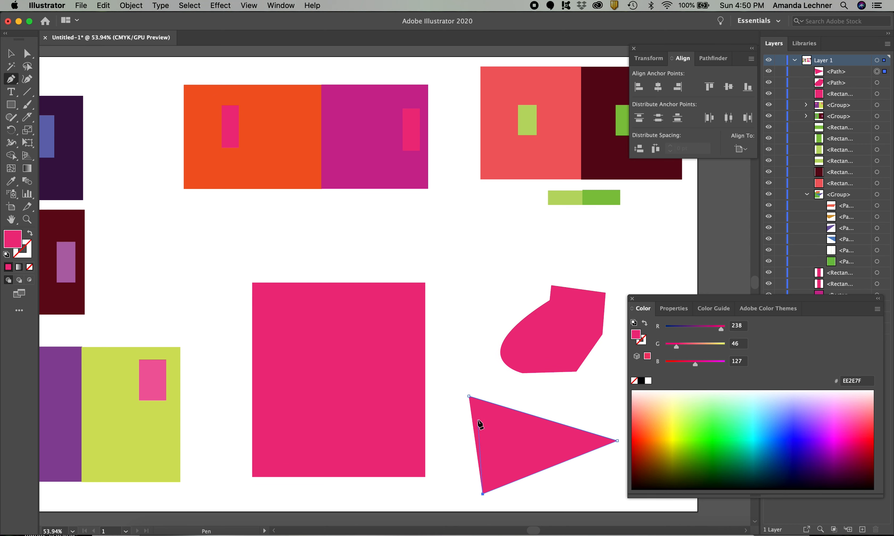
click(469, 395)
click(708, 432)
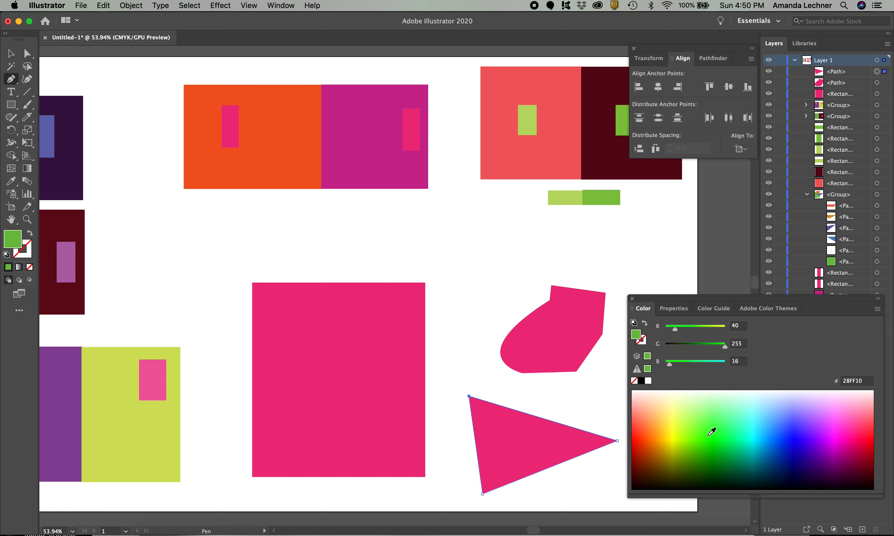
Recolor the freeform pen shape to dark blue 0017BB
key(v)
click(563, 348)
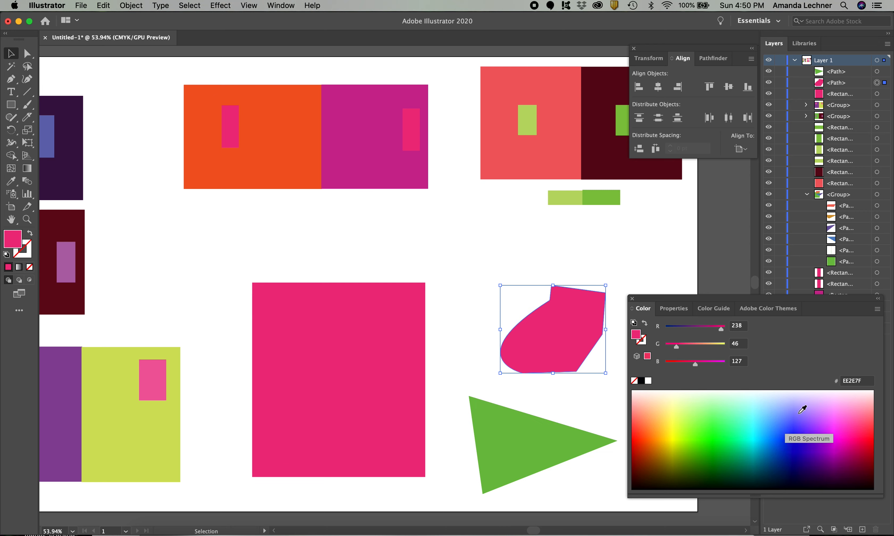
click(797, 427)
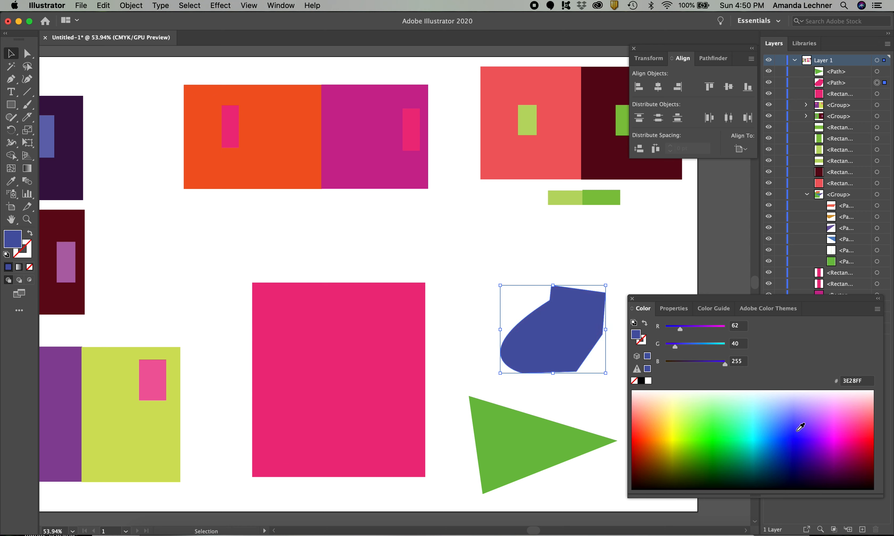
click(792, 452)
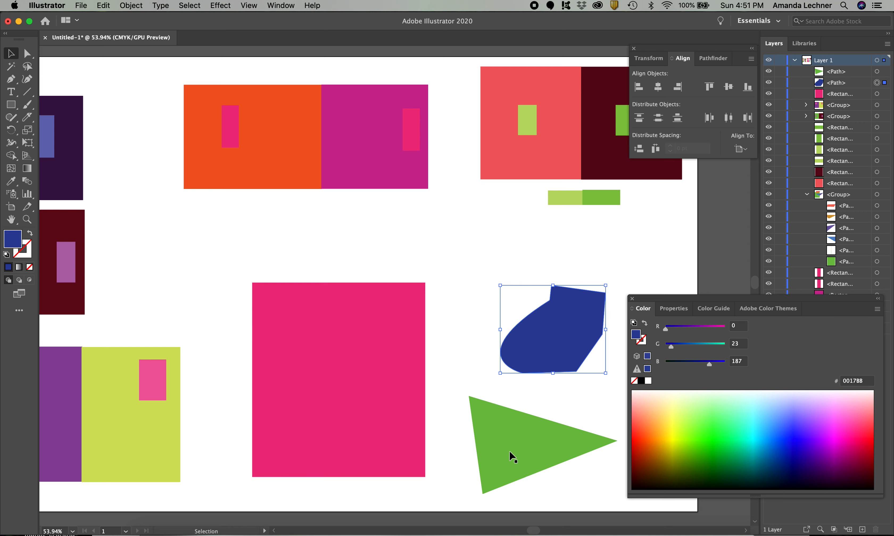
Move the blue shape up below the green swatches and place the green triangle across the large pink rectangle's right edge
drag(552, 356, 559, 283)
drag(517, 440, 412, 398)
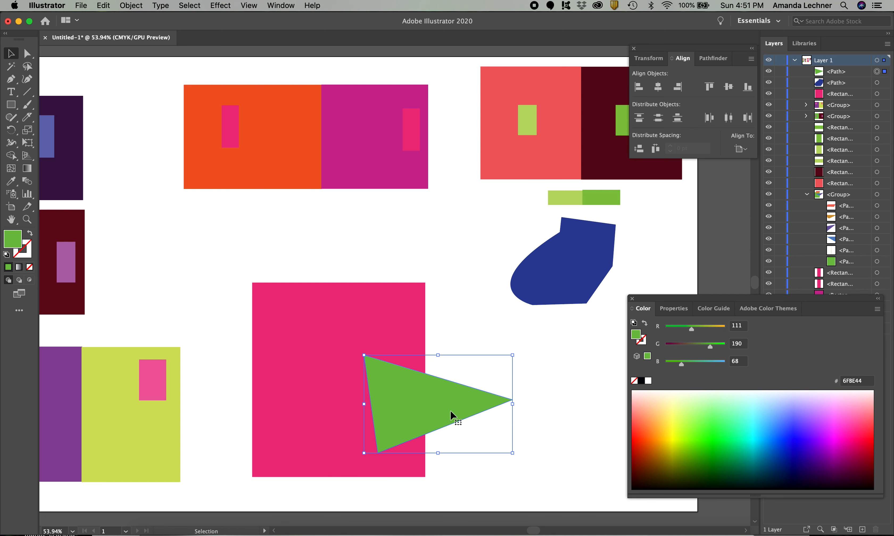
mouse_move(451, 410)
mouse_down()
mouse_move(548, 417)
mouse_move(502, 404)
mouse_move(448, 405)
mouse_move(464, 407)
mouse_up()
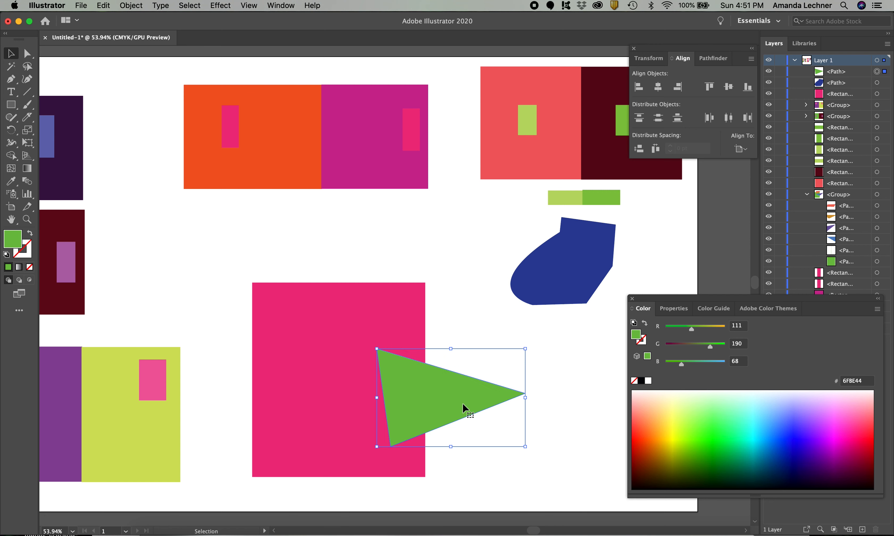
click(488, 481)
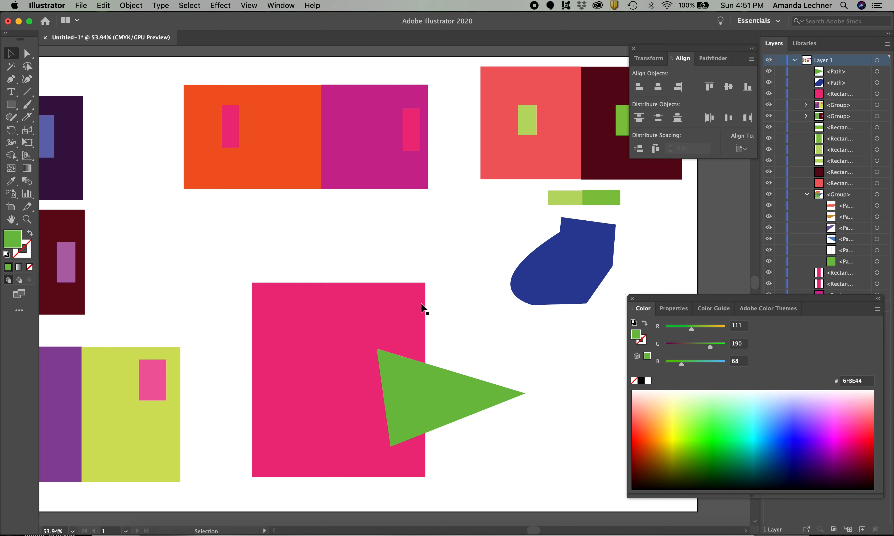
Cut the green triangle in two with the Knife tool along the large pink rectangle's right edge, undoing and redoing the first cut
click(423, 335)
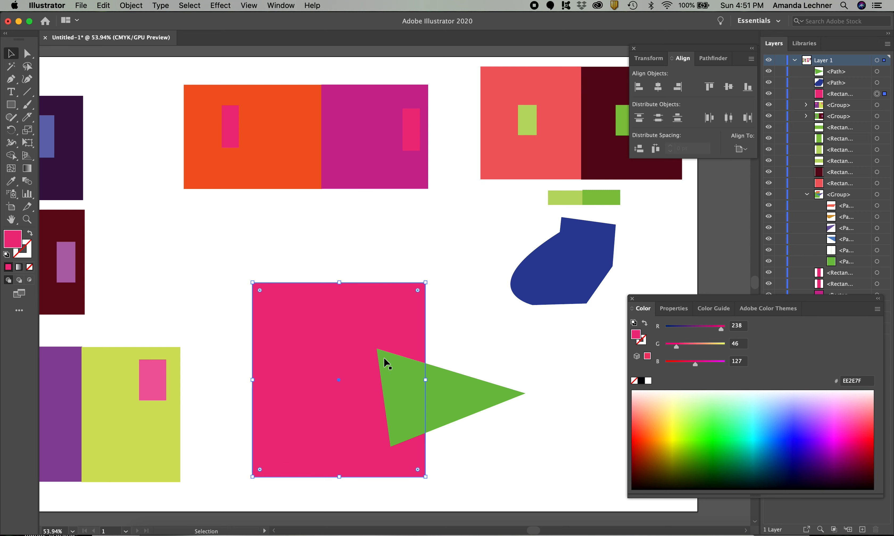
click(453, 392)
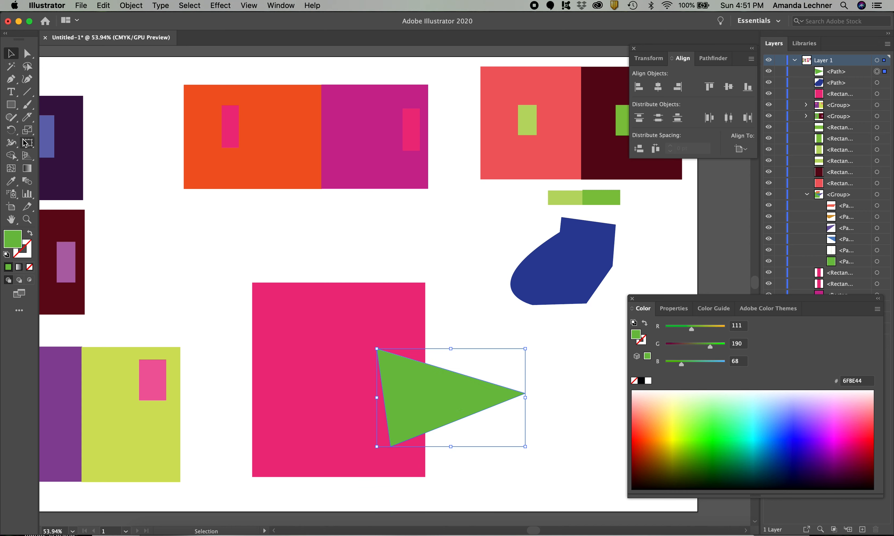
click(25, 118)
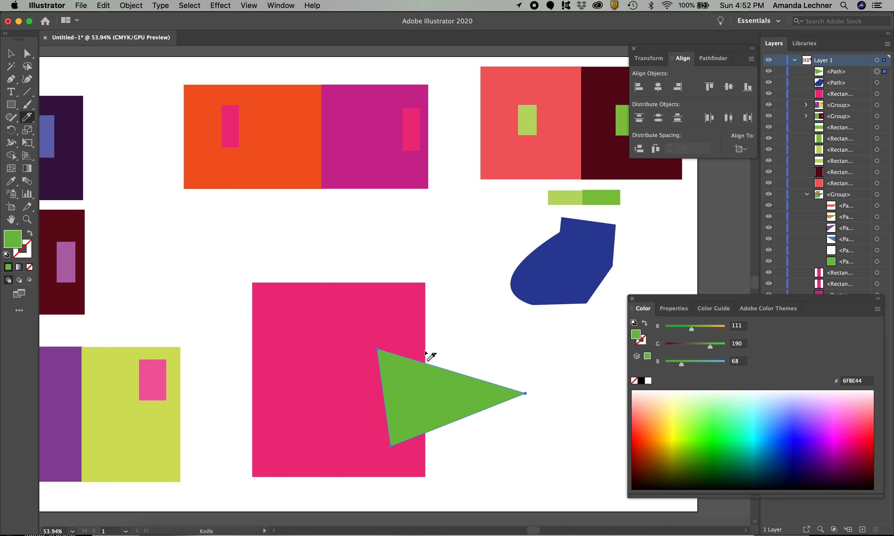
drag(426, 353, 430, 486)
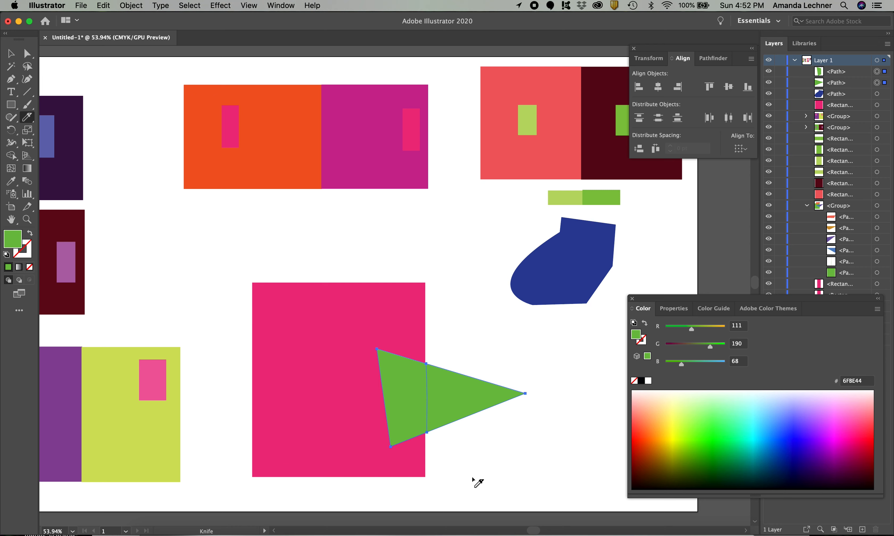
key(super+z)
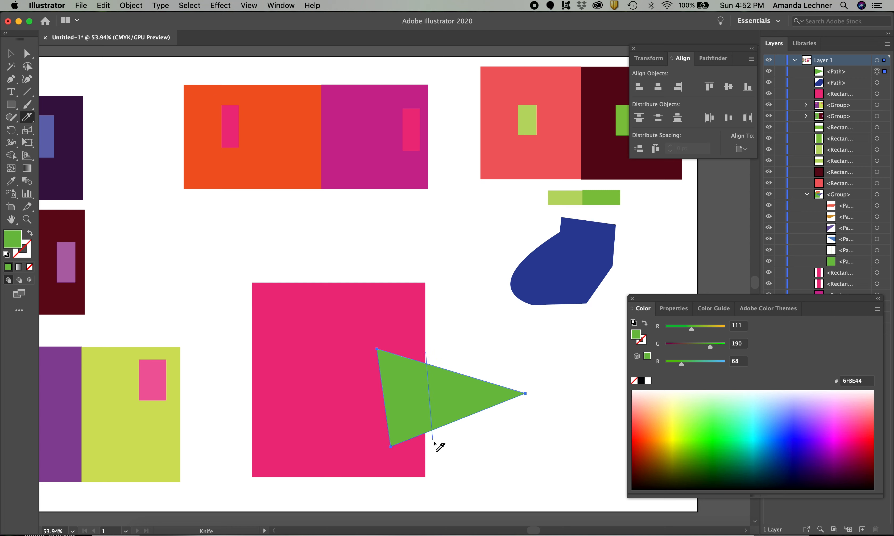
mouse_move(425, 352)
mouse_down()
mouse_move(428, 454)
mouse_move(463, 424)
mouse_move(425, 444)
mouse_up()
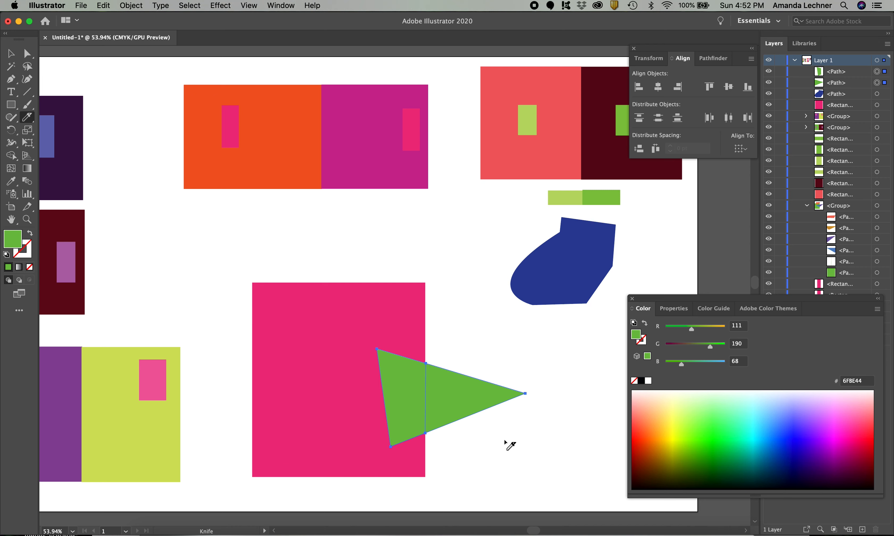
Check the triangle's cut by moving the piece outside the pink rectangle away, undoing the move and selecting each piece separately
key(v)
click(483, 470)
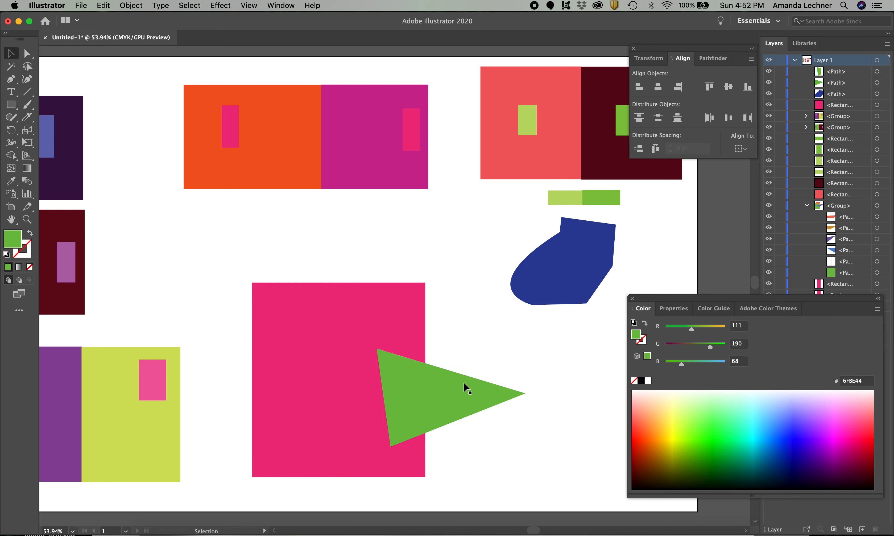
mouse_move(464, 385)
mouse_down()
mouse_move(515, 386)
mouse_move(470, 395)
mouse_up()
key(super+z)
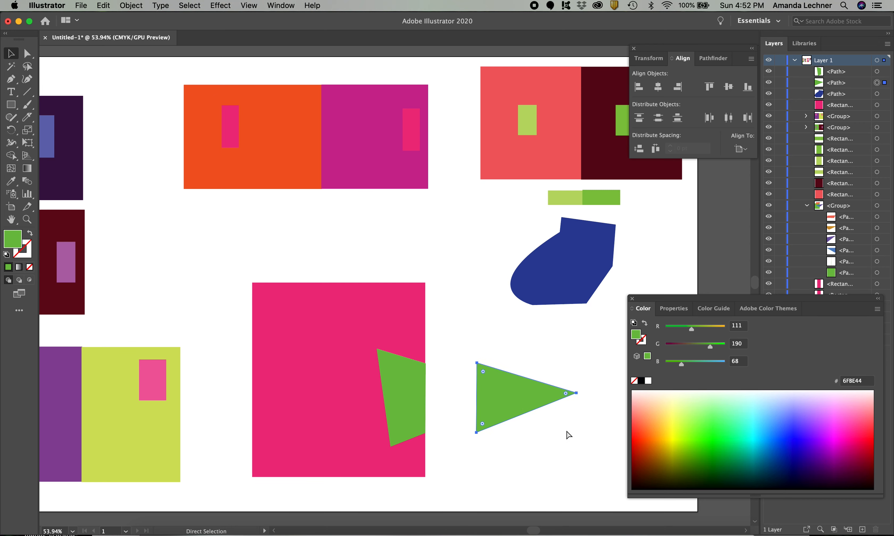
key(super+z)
click(546, 459)
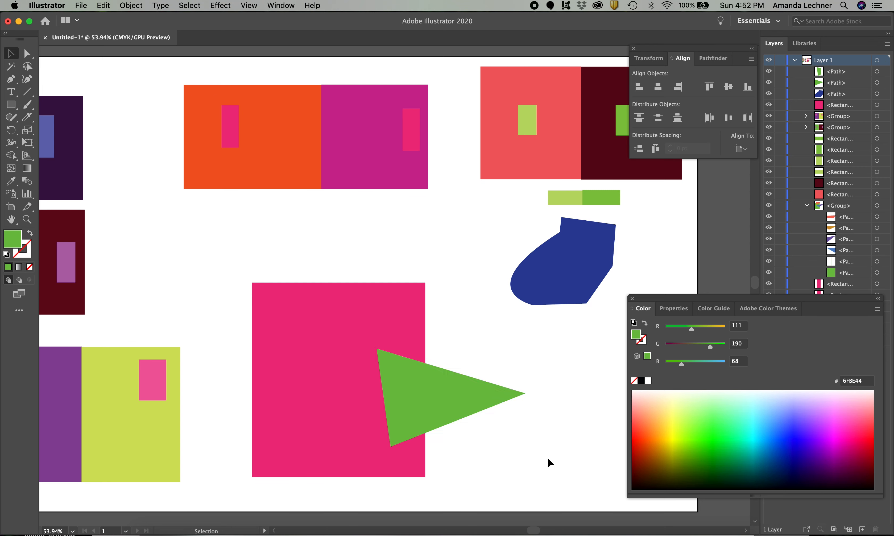
click(393, 386)
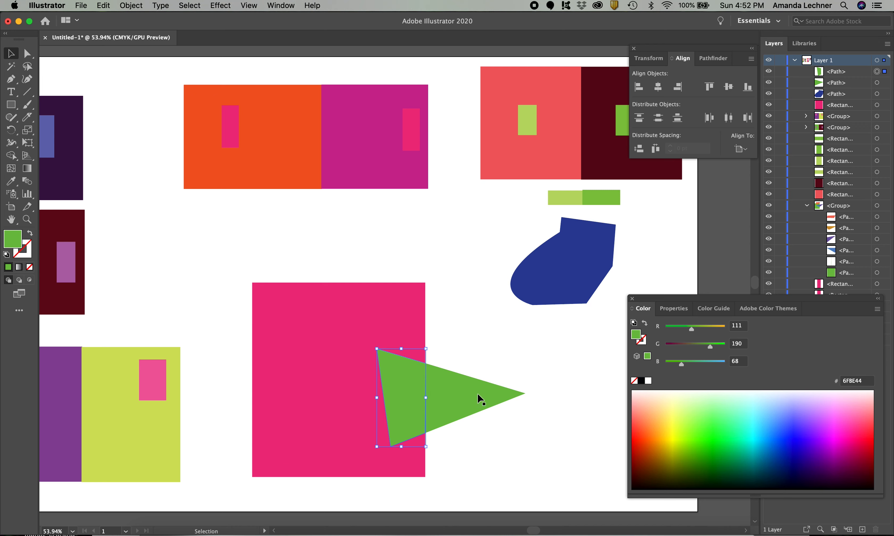
click(496, 466)
click(459, 391)
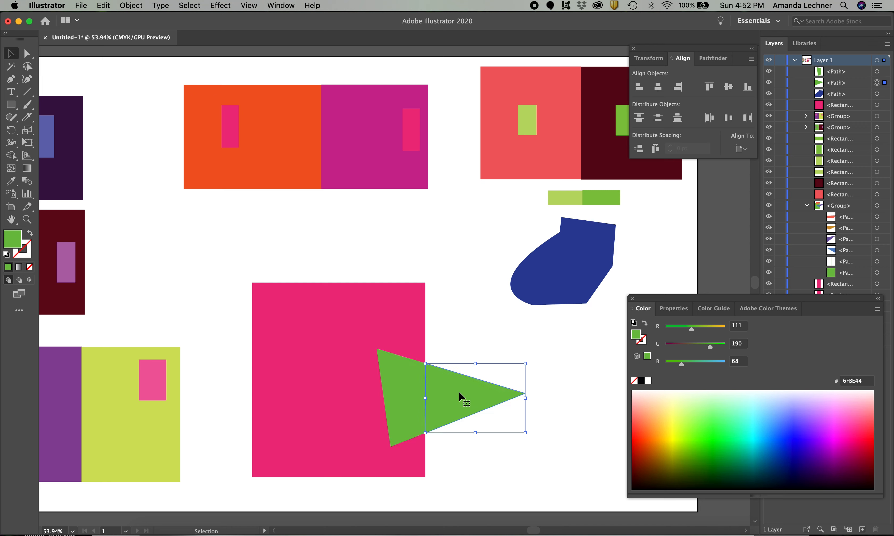
click(470, 465)
Try fills from orange FF5946 and FF7B4B to yellow FFF31D on the triangle piece inside the pink rectangle
click(411, 376)
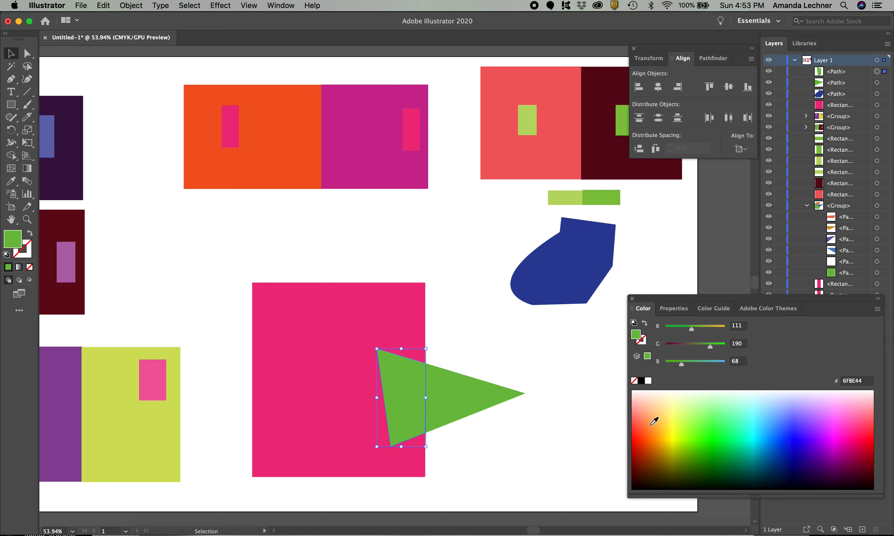
click(636, 425)
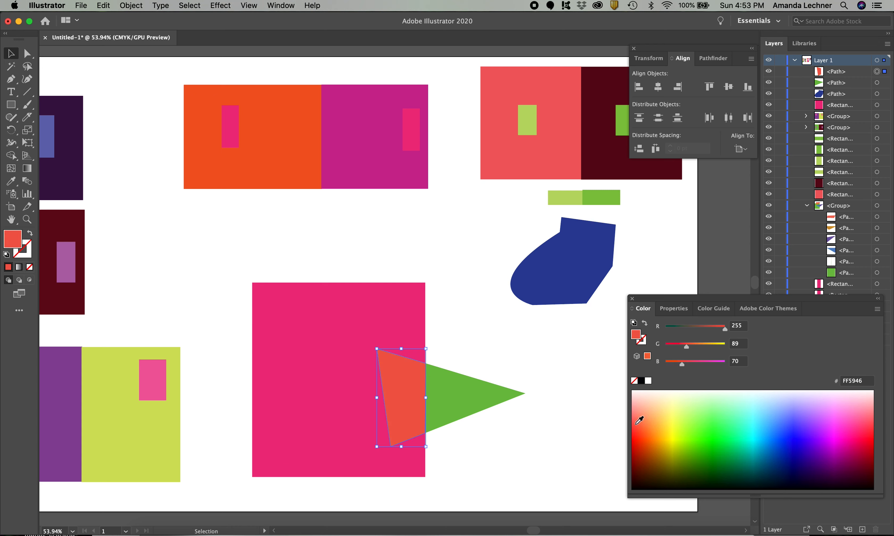
click(643, 422)
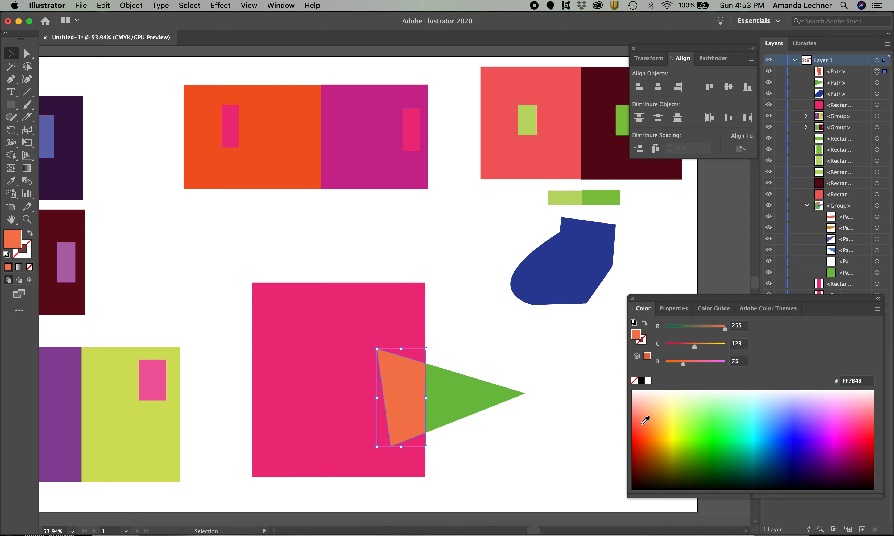
click(652, 424)
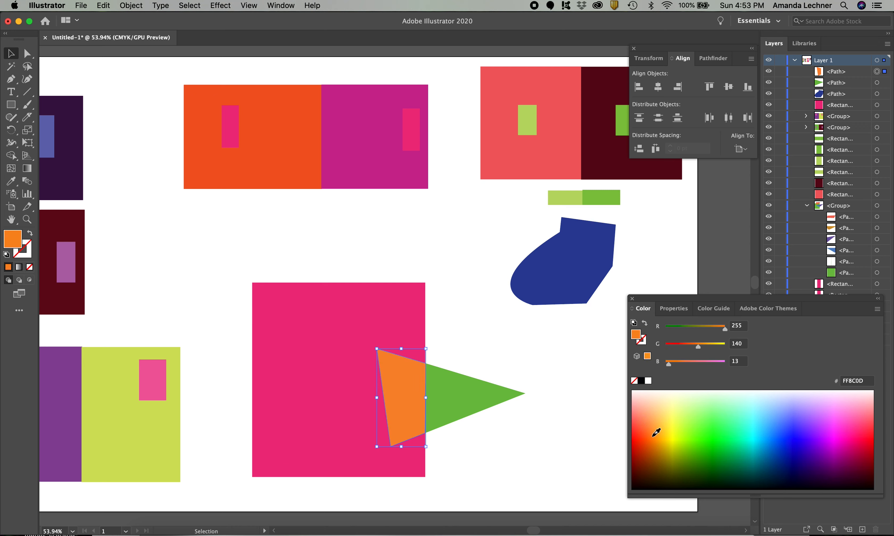
click(671, 424)
click(672, 425)
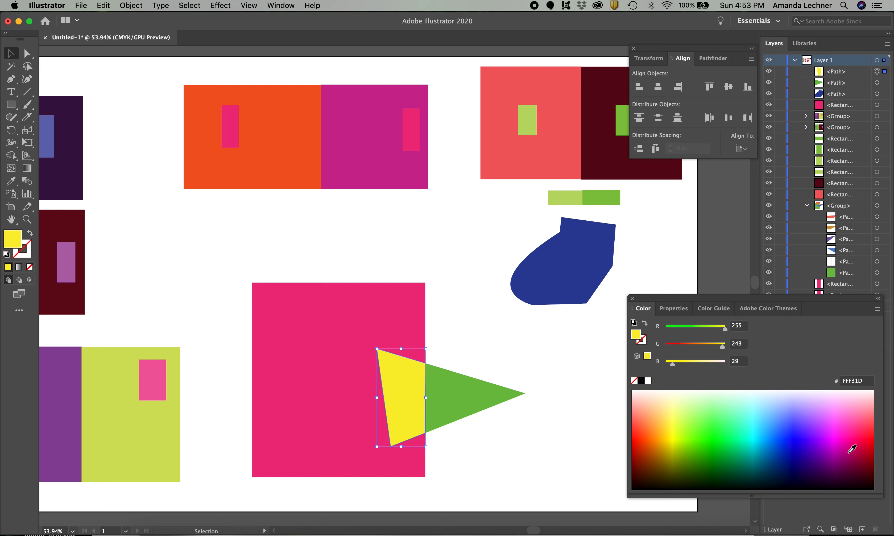
Try purple AD0077, magenta FF1BF3, pink FF49AD and red FF4B53 on the triangle piece inside the pink rectangle
click(849, 451)
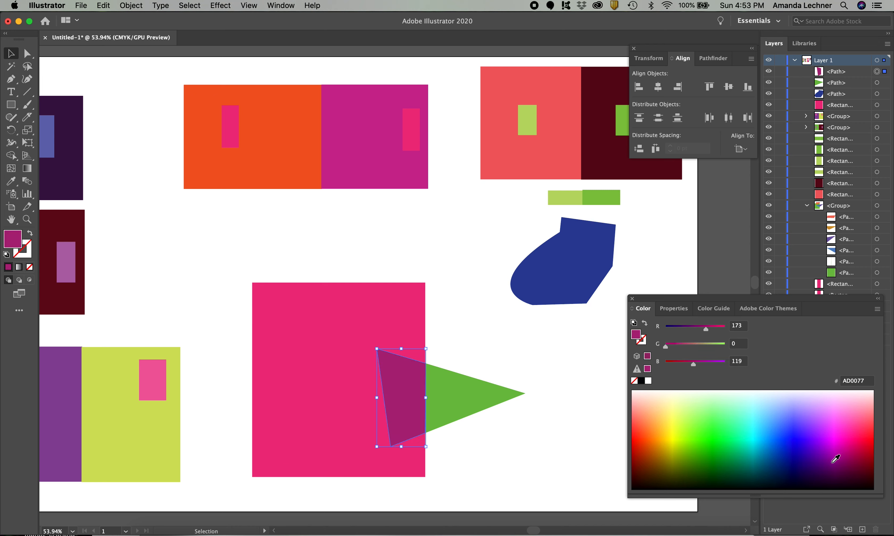
click(838, 430)
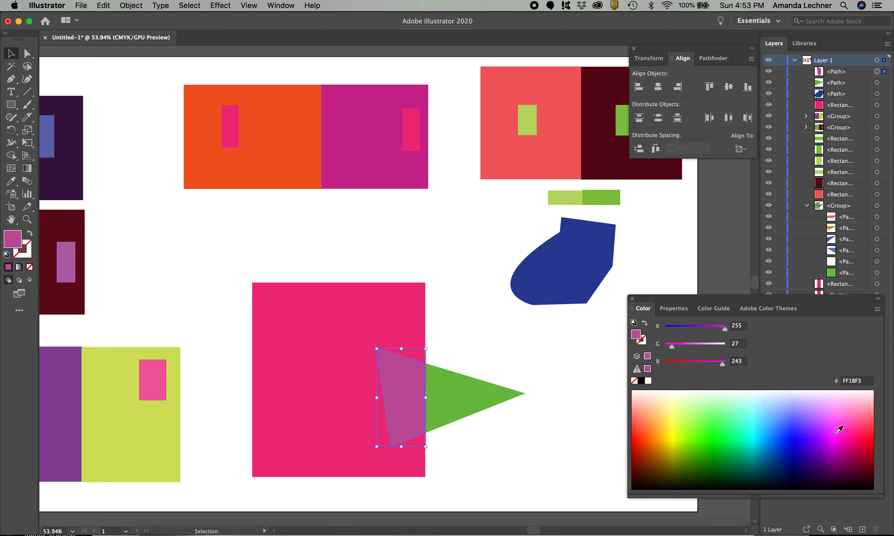
drag(836, 425, 854, 420)
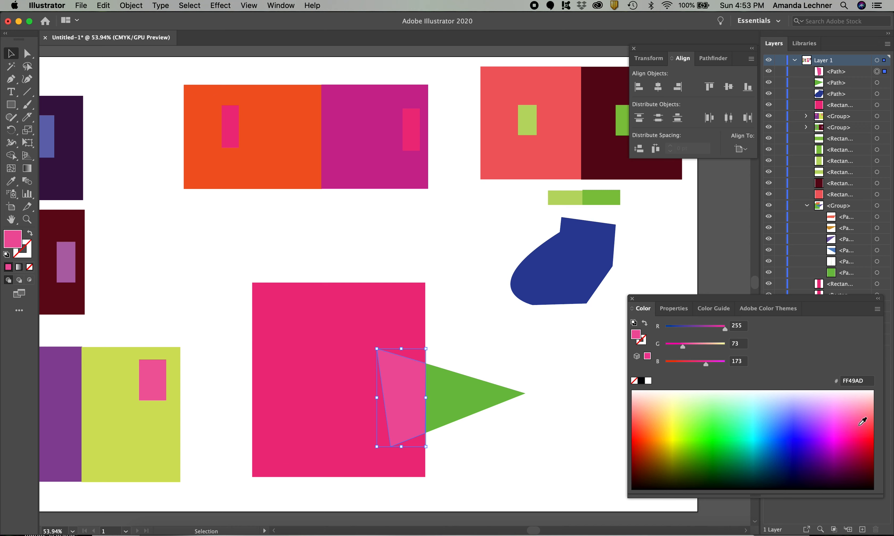
drag(862, 421, 871, 420)
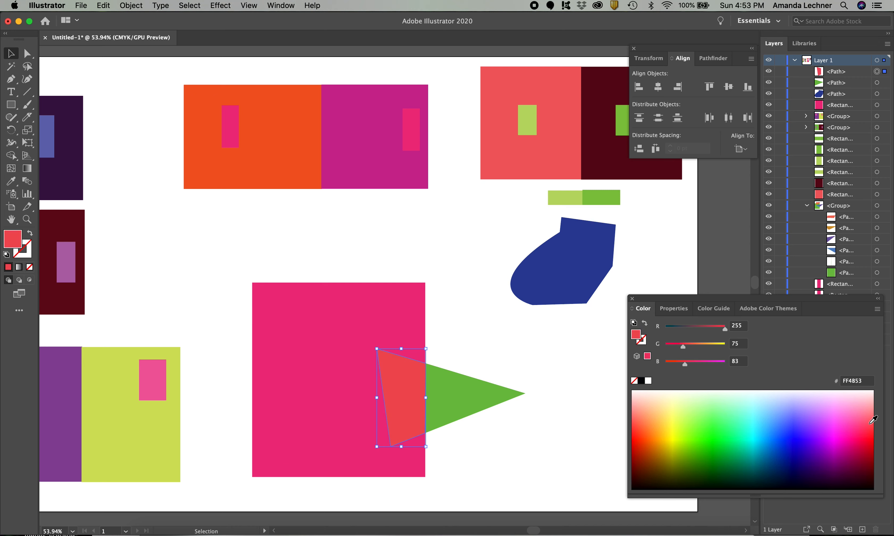
Adjust the overlapping triangle piece through several oranges and fill it with dark orange E36600
click(639, 418)
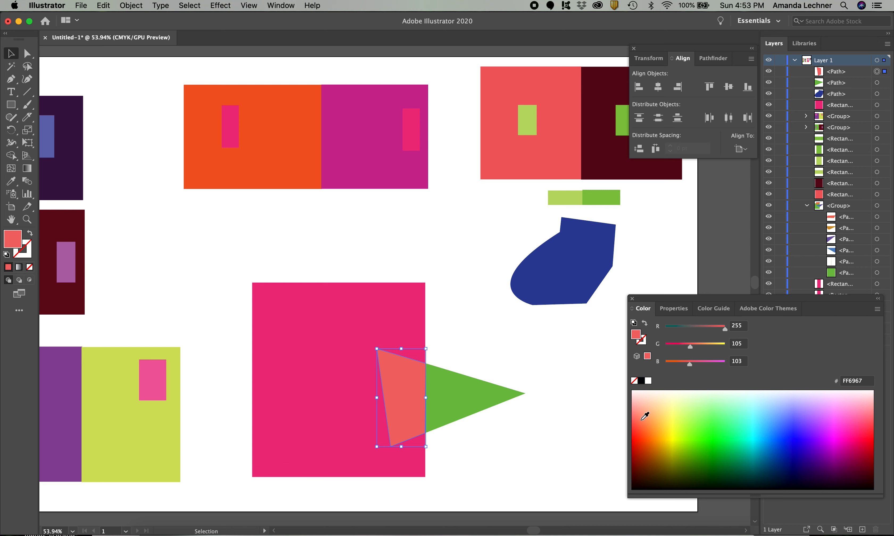
click(642, 419)
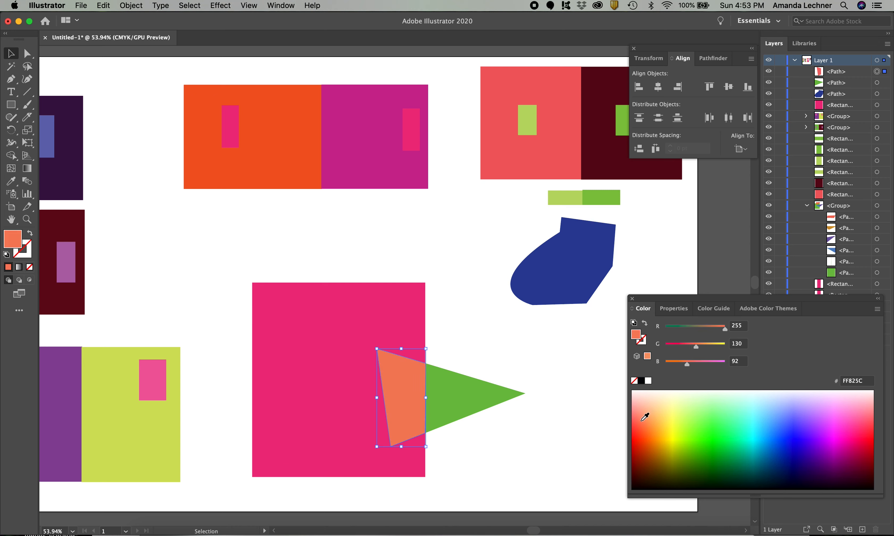
click(643, 425)
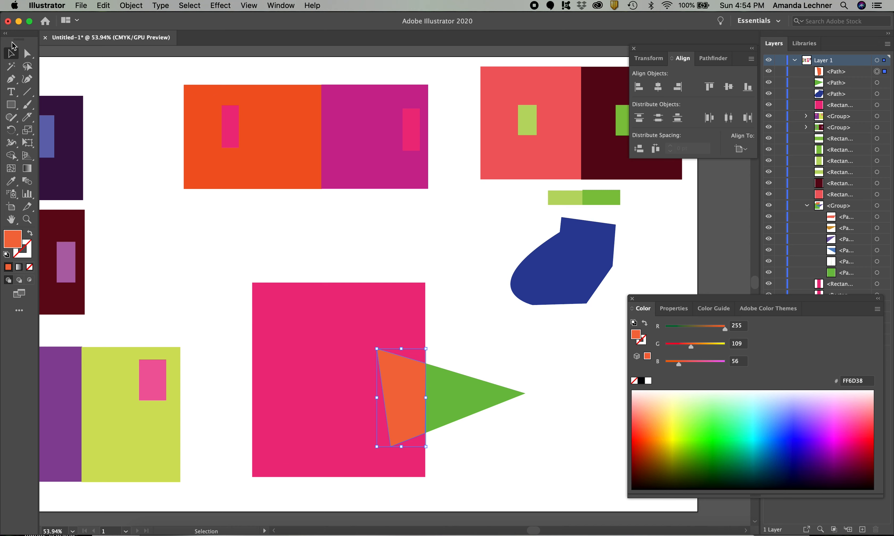
click(457, 341)
click(406, 393)
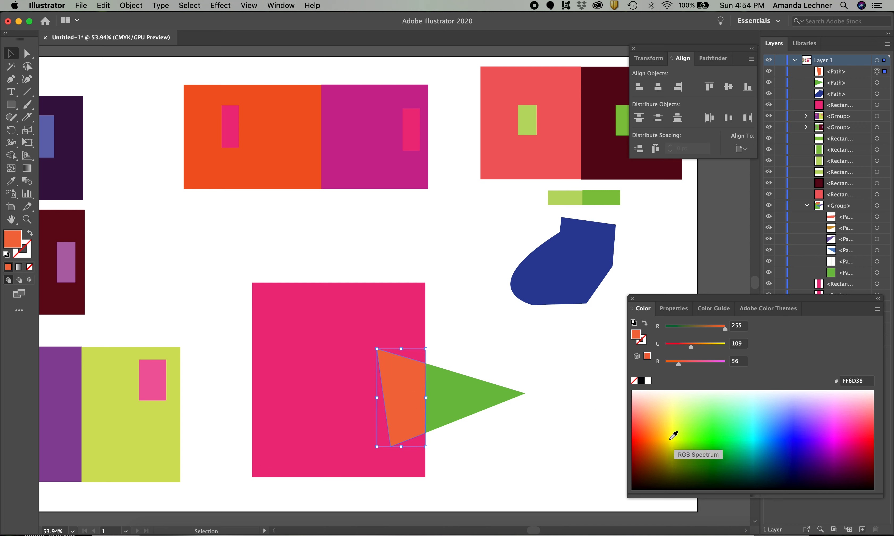
click(660, 441)
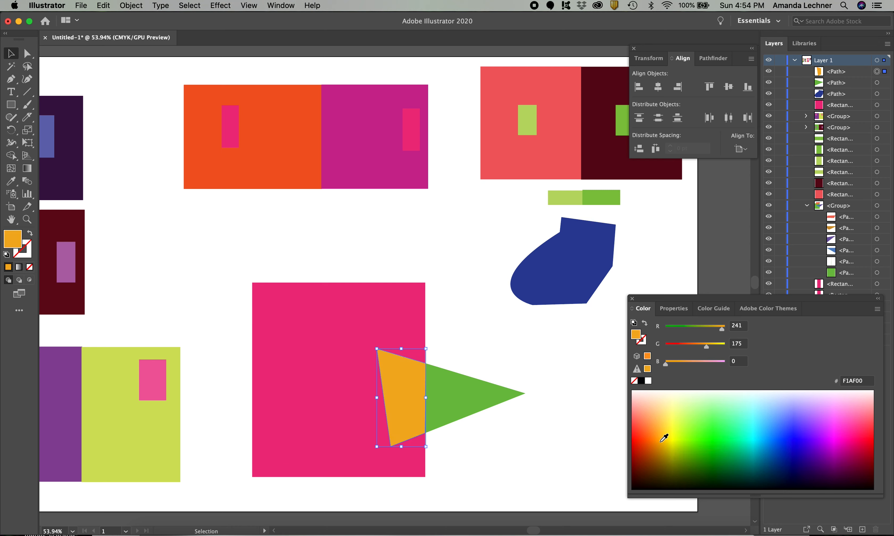
click(650, 441)
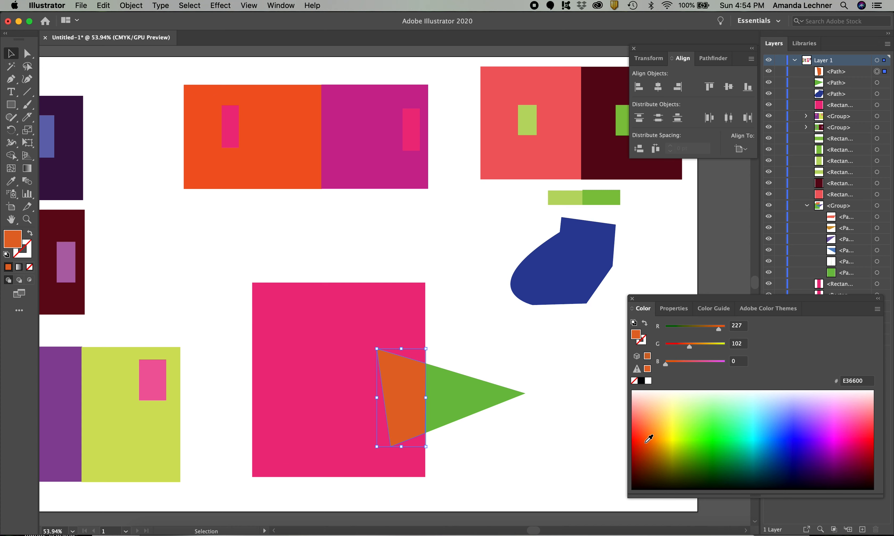
click(512, 435)
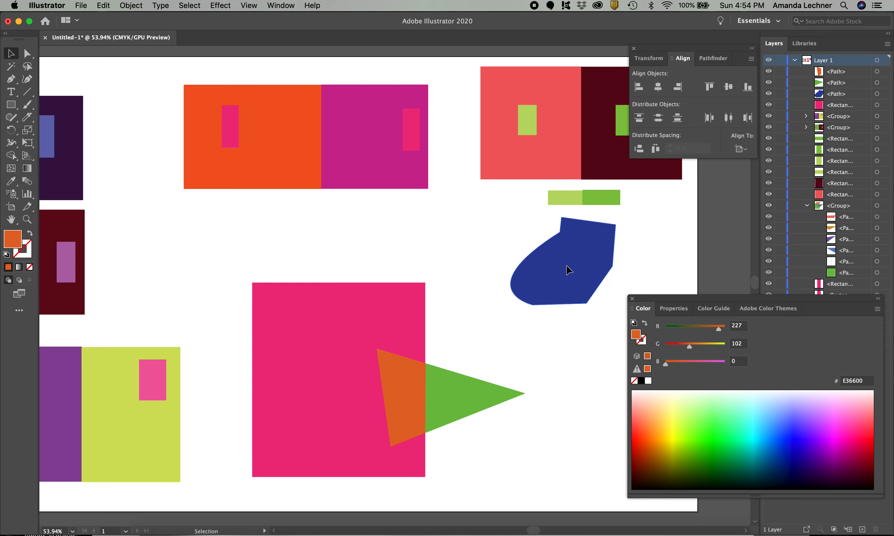
Move the dark blue shape onto the large pink rectangle's upper edge and rotate it so its rounded end points down inside
drag(573, 268, 345, 290)
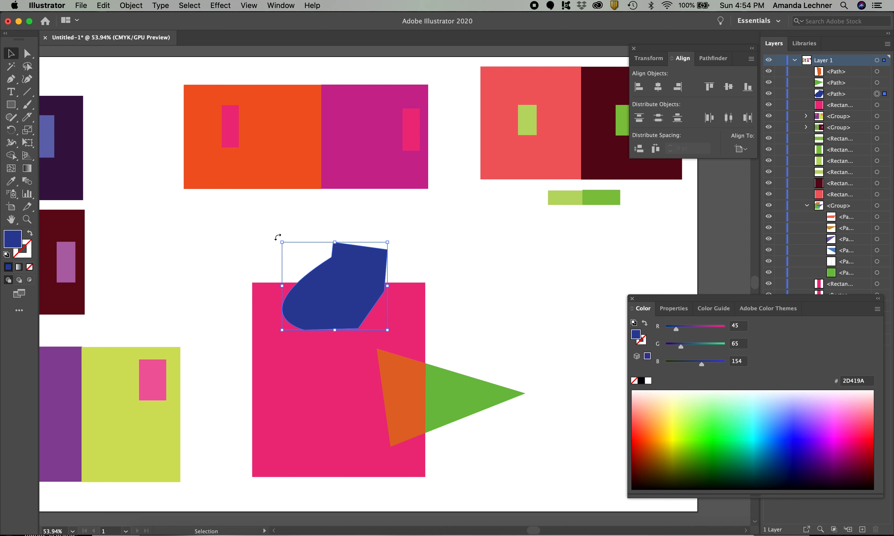
drag(277, 236, 262, 319)
drag(337, 288, 306, 271)
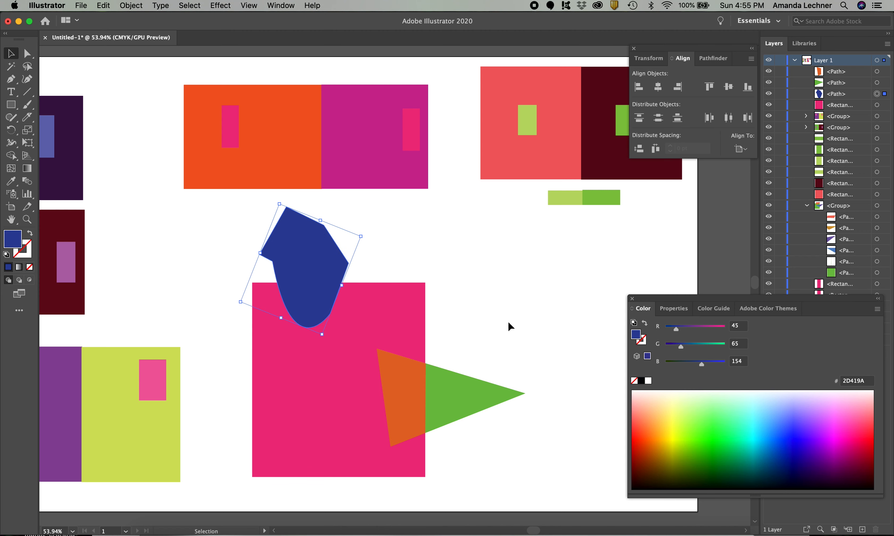
click(146, 244)
Cut the dark blue shape in two with the Knife tool along the large pink rectangle's upper edge
click(27, 116)
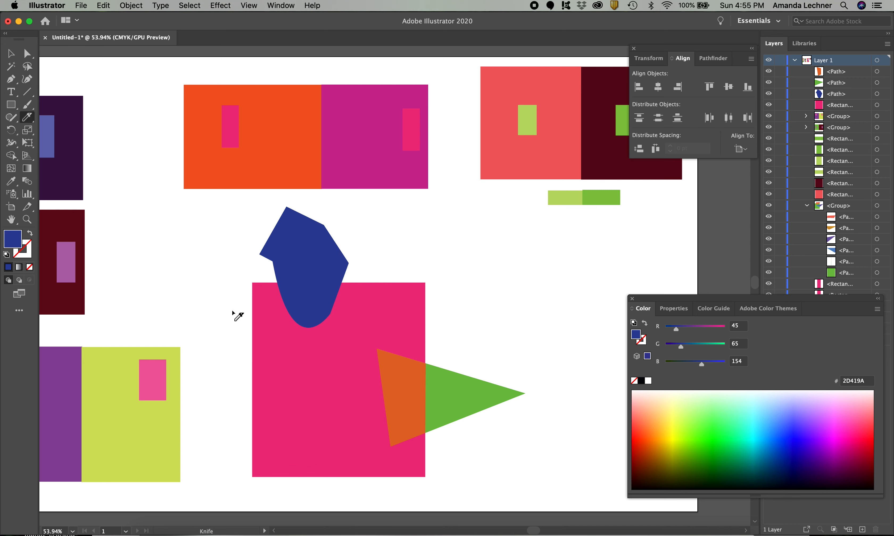
click(11, 53)
click(295, 242)
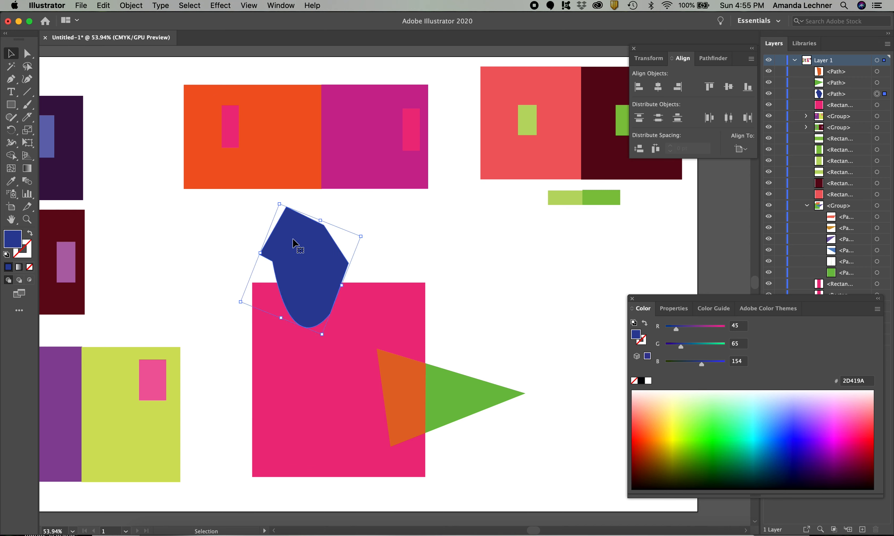
click(27, 116)
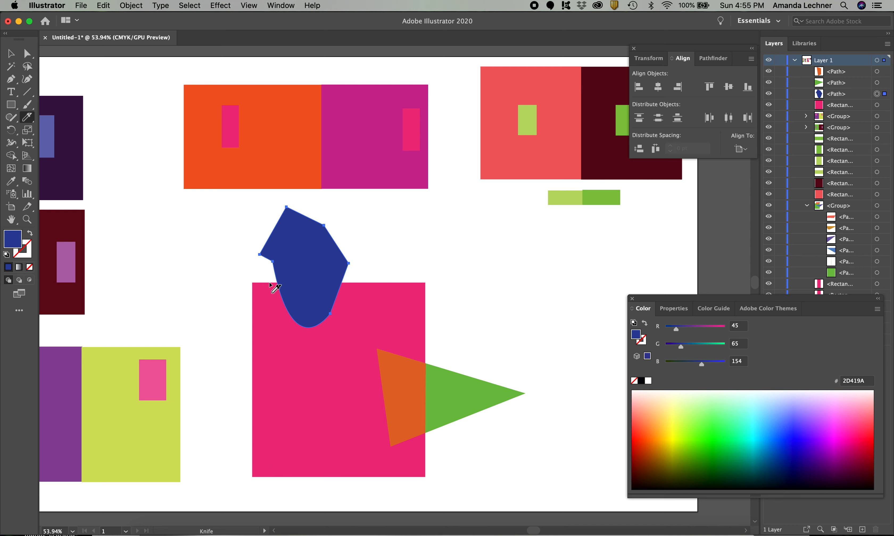
drag(269, 283, 358, 284)
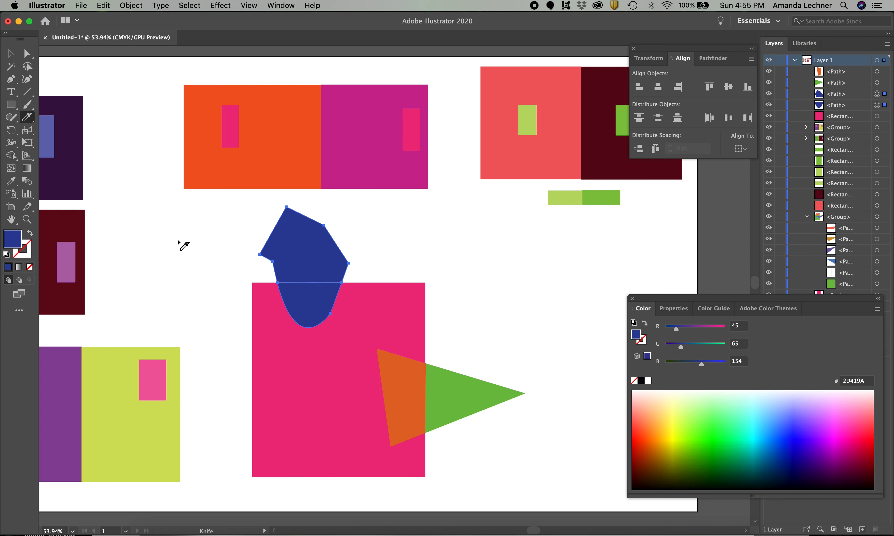
click(11, 55)
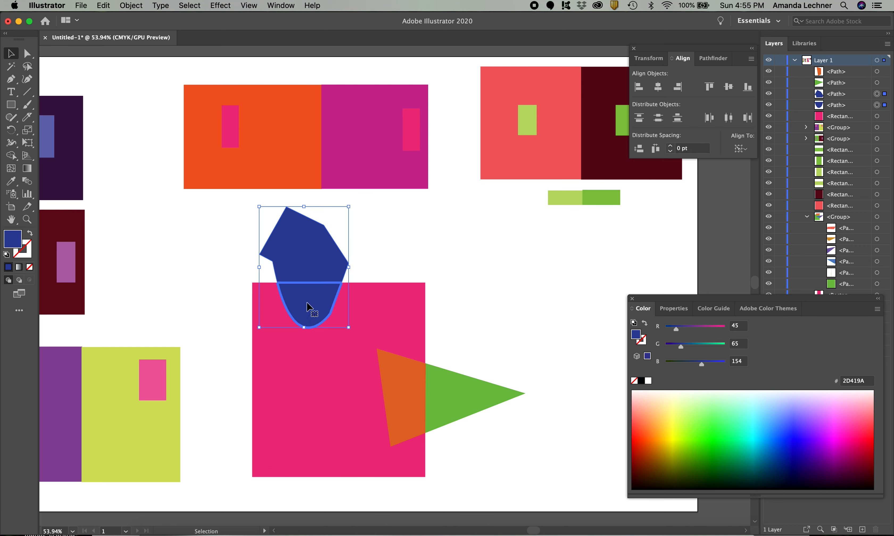
click(227, 236)
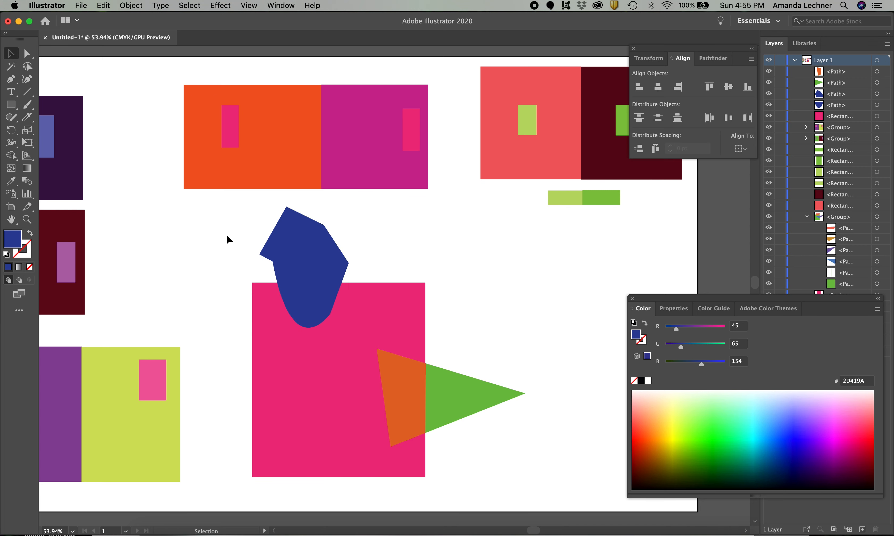
Try several violets on the blue shape's piece inside the pink rectangle and fill it with purple 9100C3
click(309, 306)
click(821, 430)
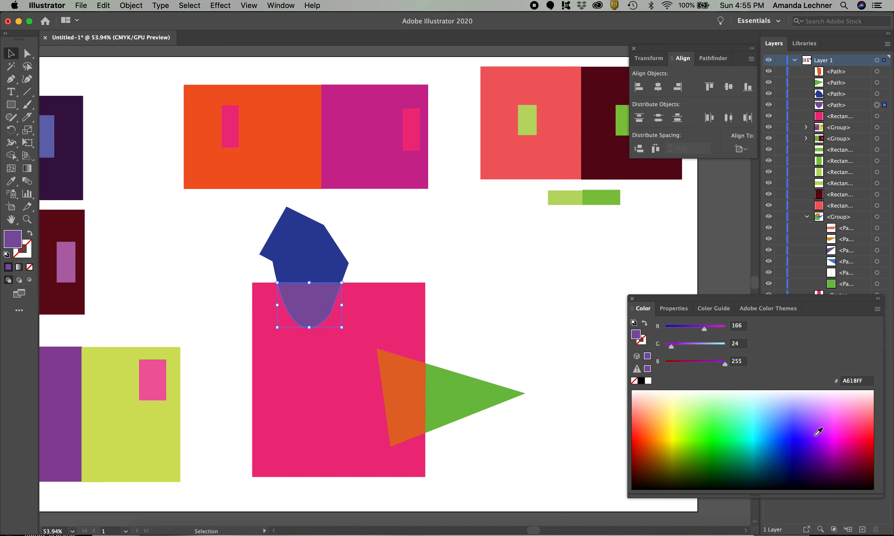
click(811, 435)
click(813, 438)
click(815, 440)
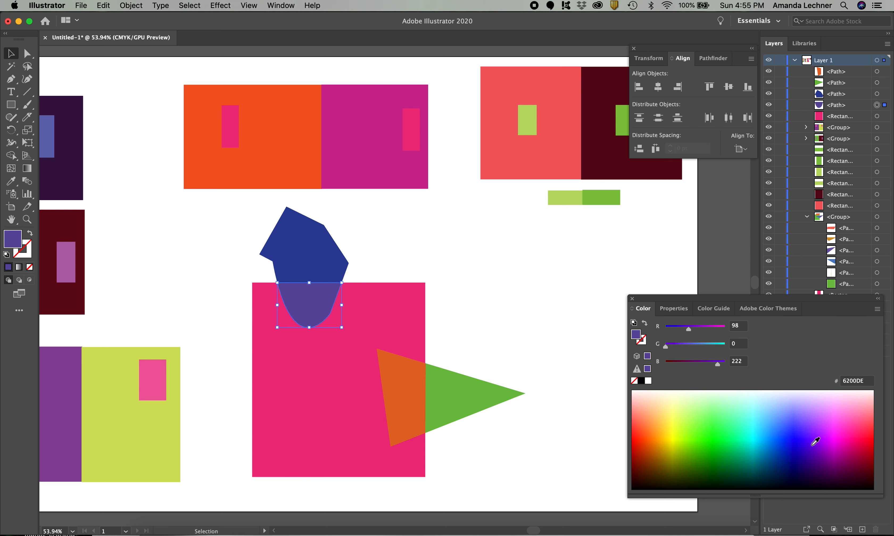
click(828, 442)
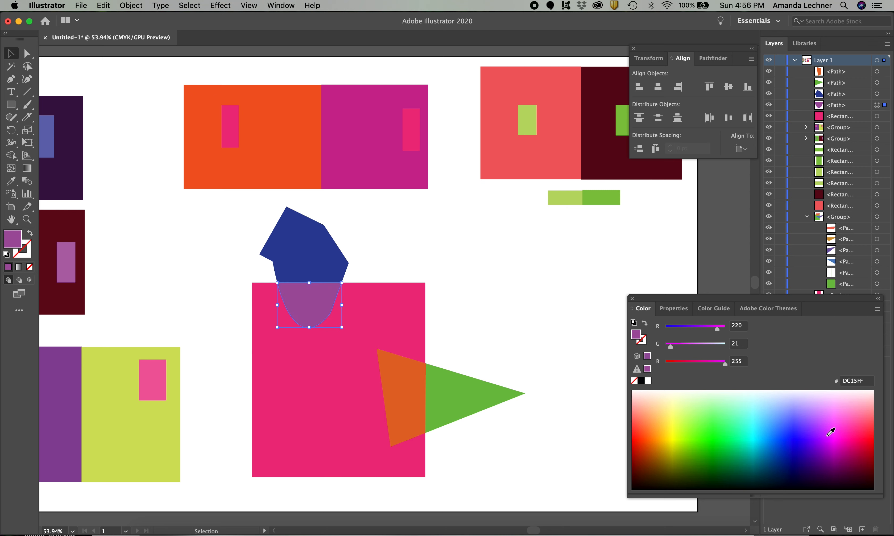
click(834, 447)
click(826, 447)
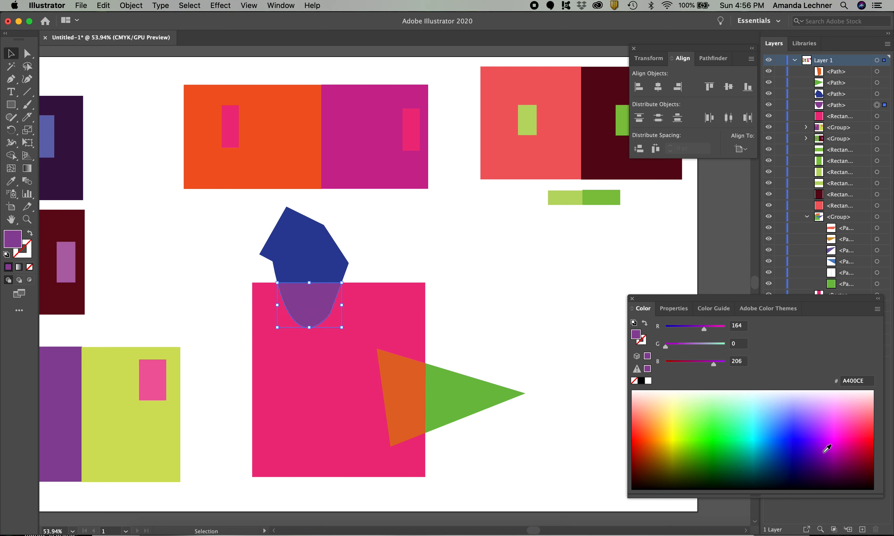
click(827, 450)
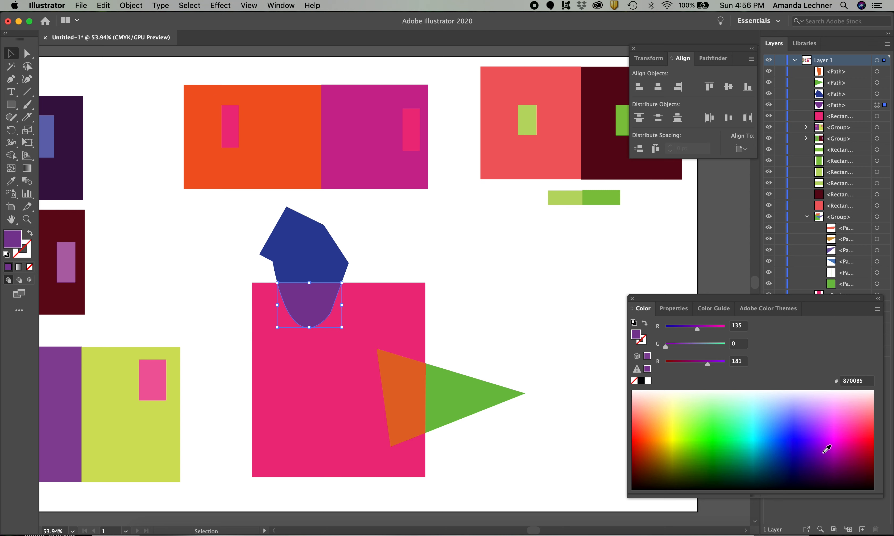
click(826, 447)
click(421, 260)
Move the grouped study of the green square with coral and purple overlapping shapes slightly to the right
scroll(487, 346, down, 5)
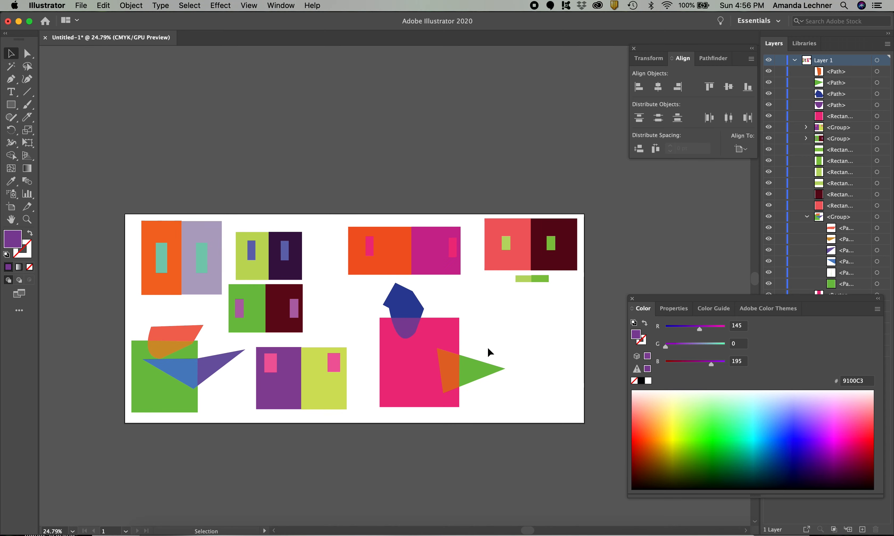
scroll(155, 389, up, 8)
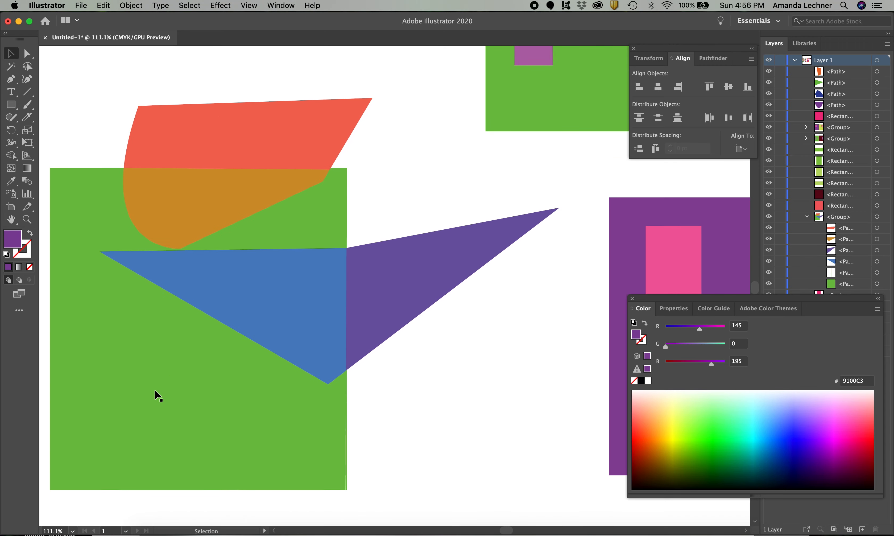
scroll(155, 389, down, 1)
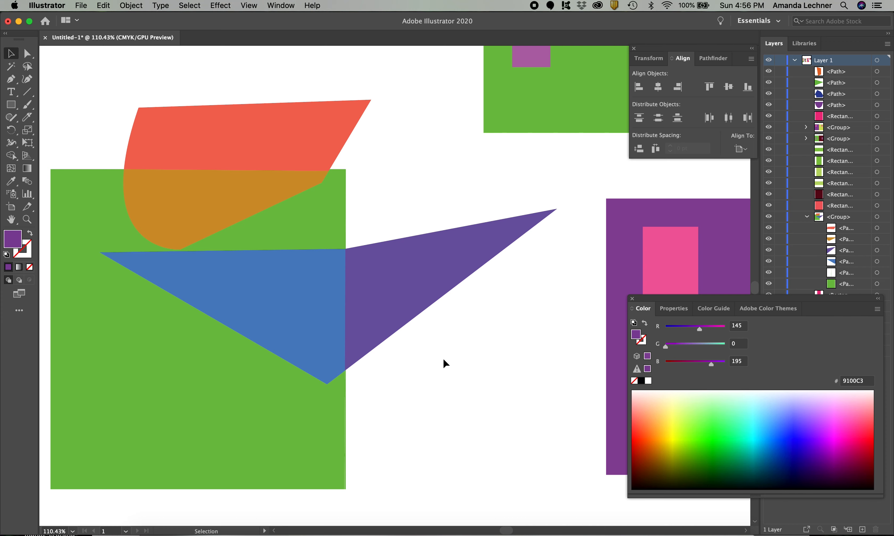
drag(410, 295, 455, 299)
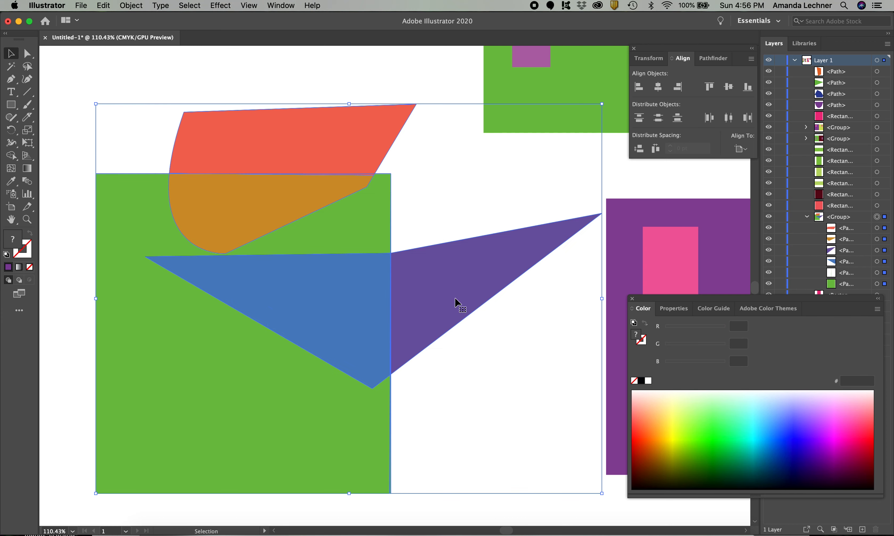
scroll(465, 337, down, 5)
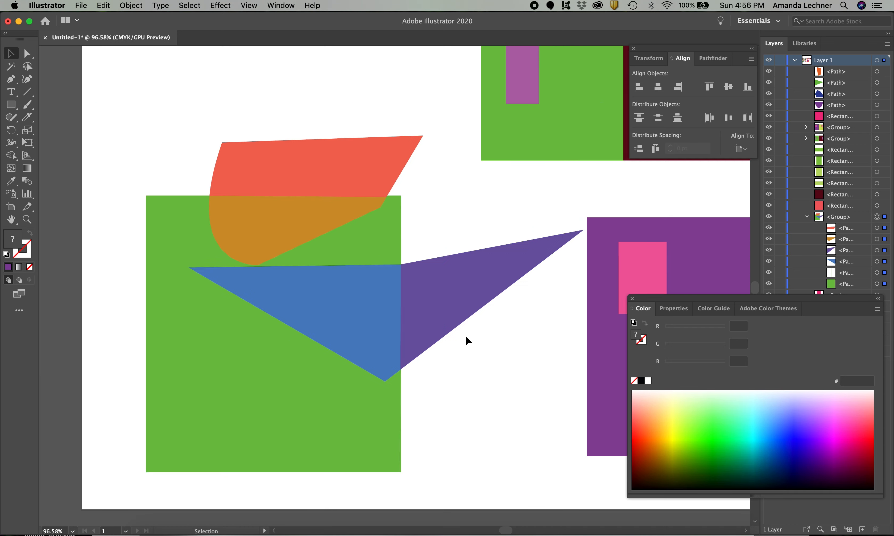
scroll(467, 340, right, 3)
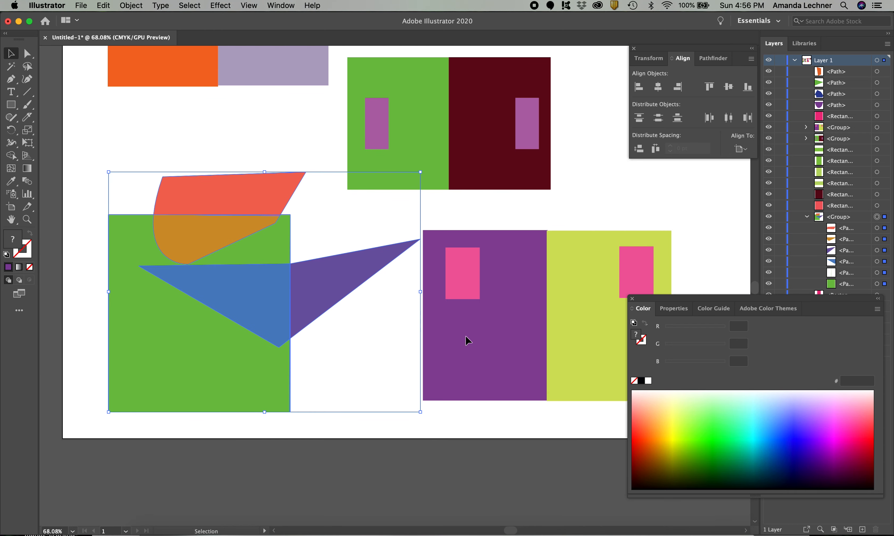
scroll(401, 247, right, 10)
scroll(399, 243, right, 5)
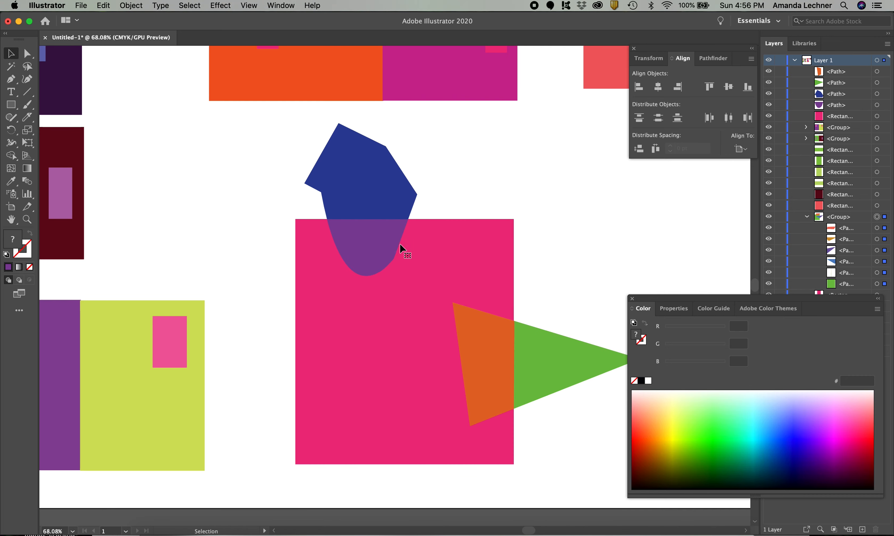
drag(502, 373, 572, 266)
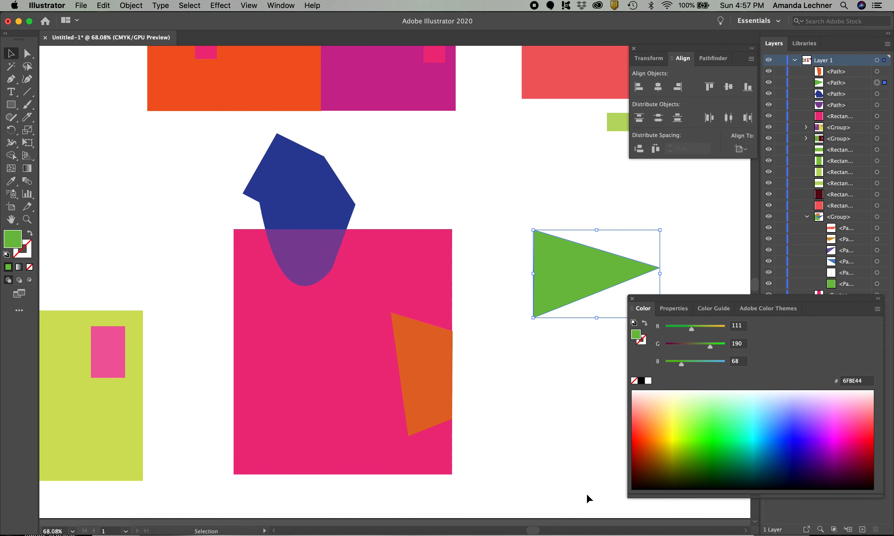
key(super+z)
key(super+z)
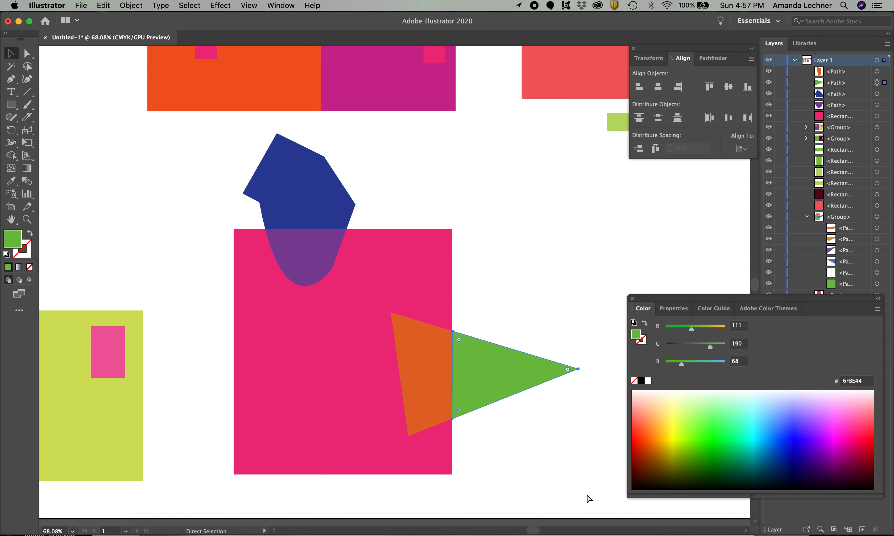
Group the large pink rectangle with its overlapping blue, purple, orange and green pieces, leaving nothing selected
key(v)
drag(576, 505, 213, 191)
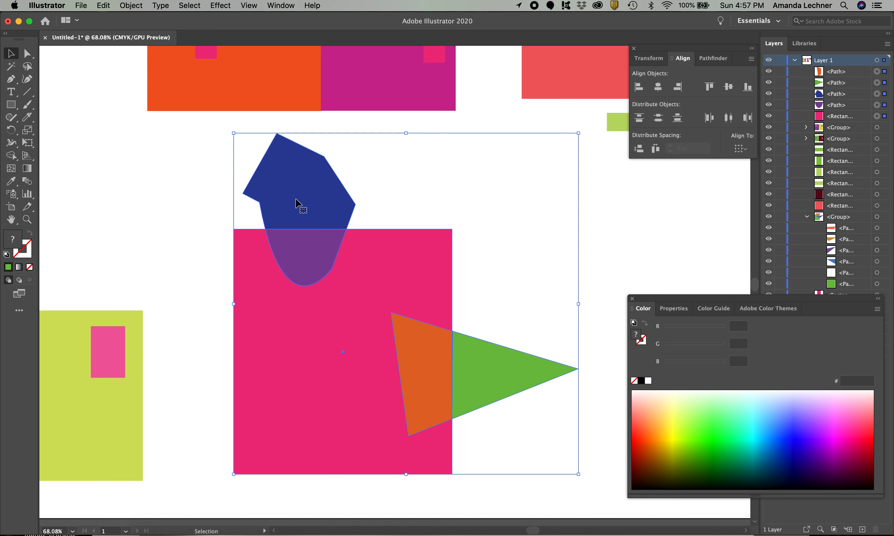
key(super+g)
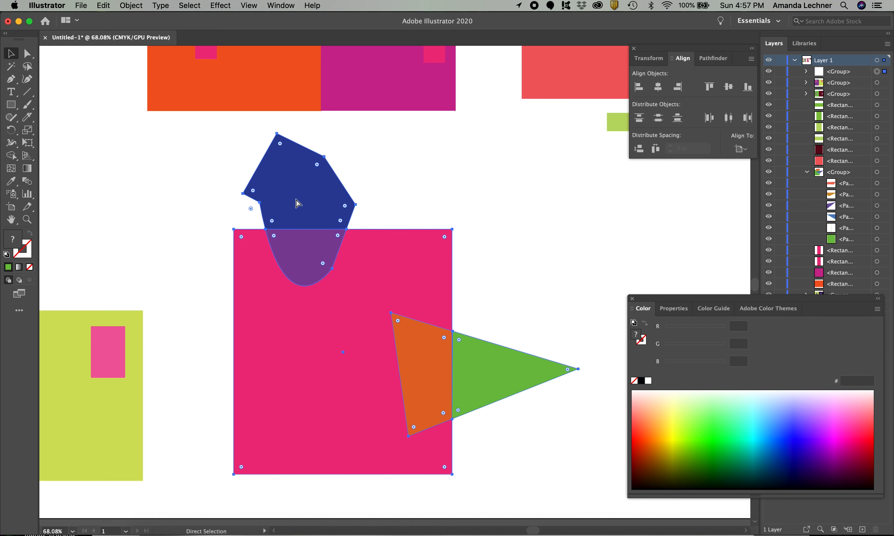
click(638, 256)
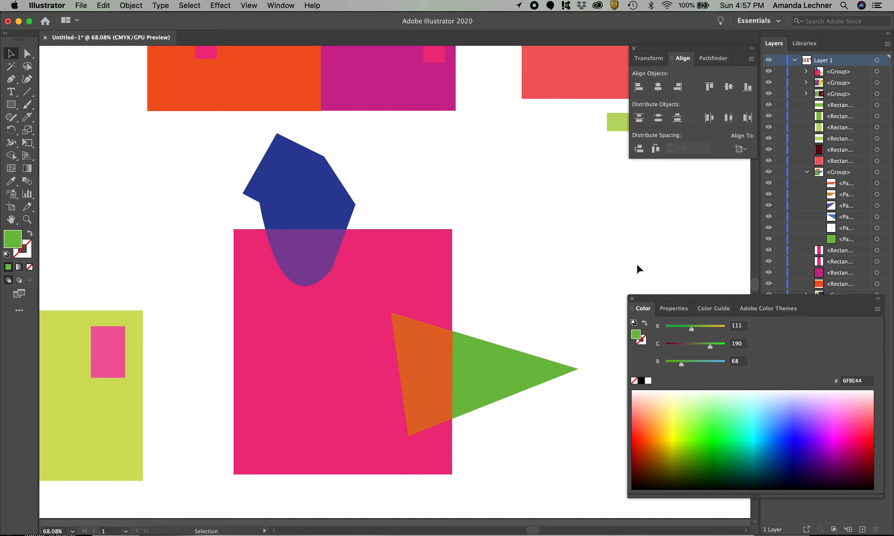
Examine the small purple rectangles on the green and maroon backgrounds and the small pink rectangles on the orange and magenta backgrounds
scroll(538, 348, down, 5)
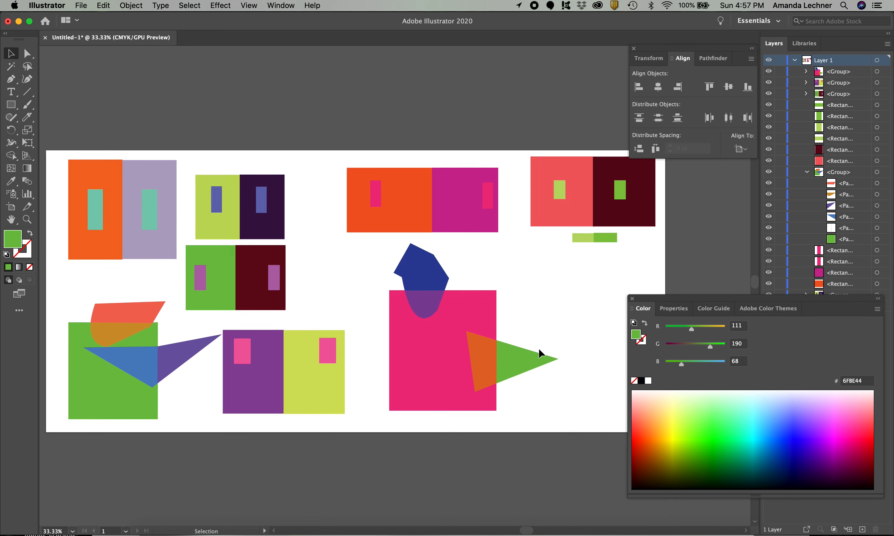
scroll(538, 354, down, 2)
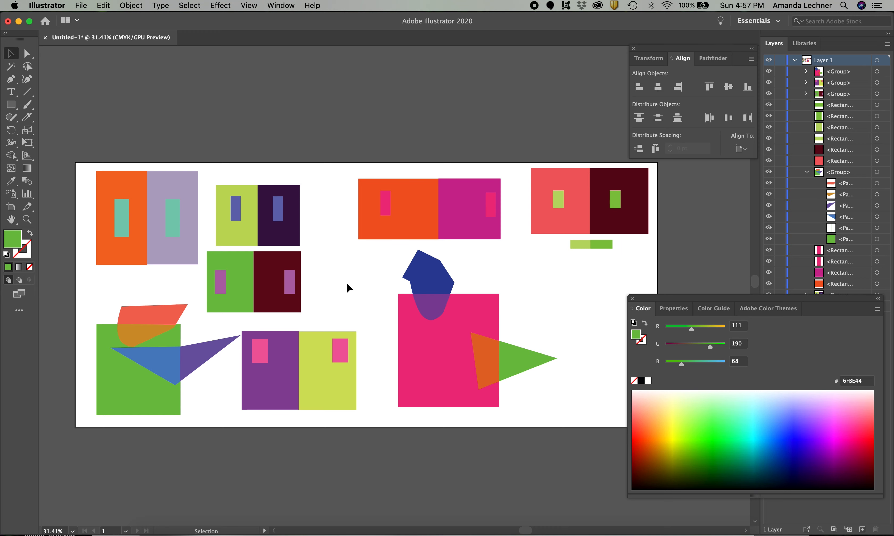
scroll(348, 282, up, 6)
scroll(349, 282, up, 4)
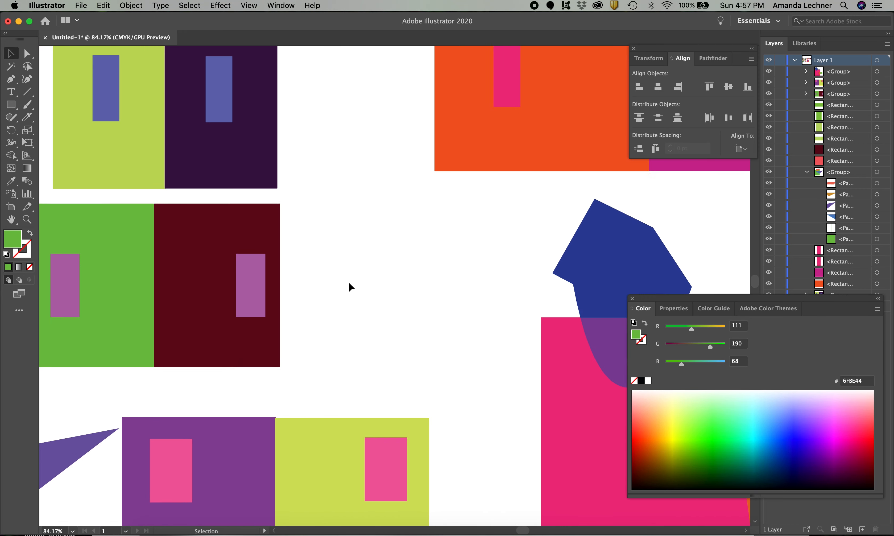
scroll(351, 286, up, 2)
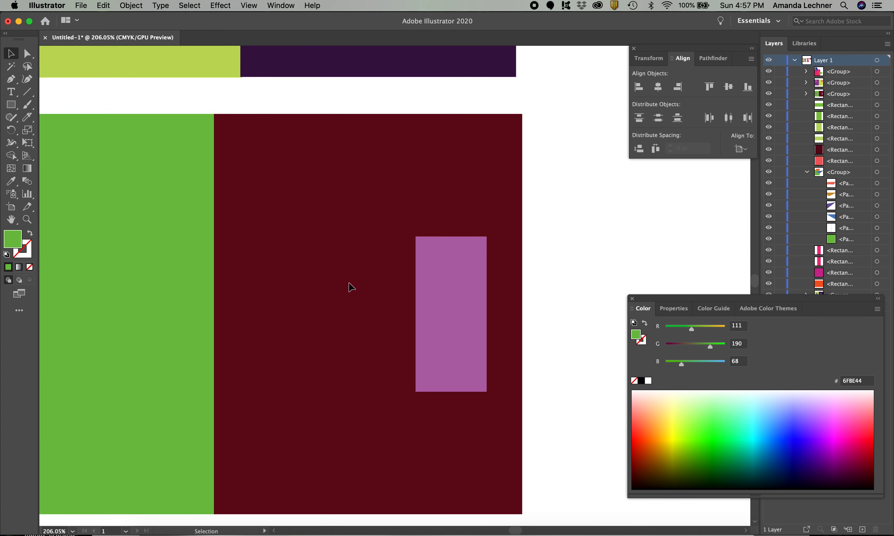
scroll(351, 286, down, 1)
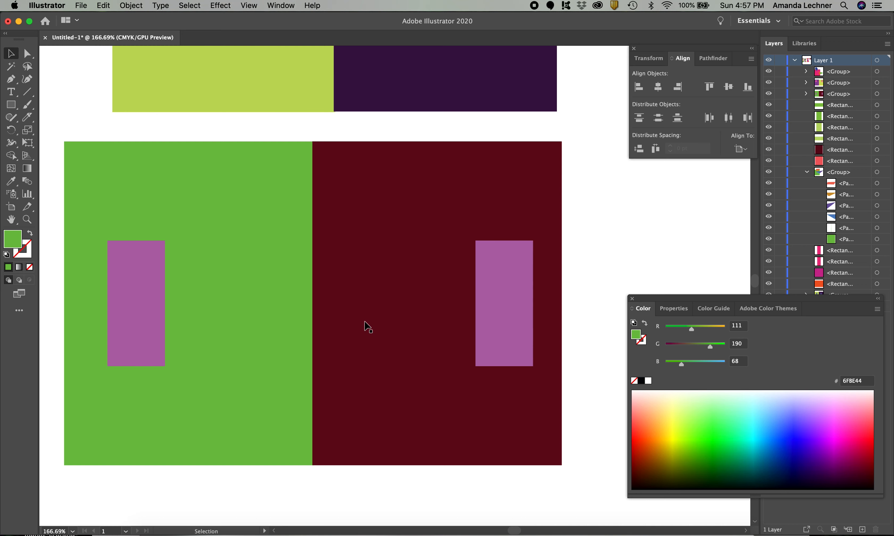
scroll(368, 327, down, 5)
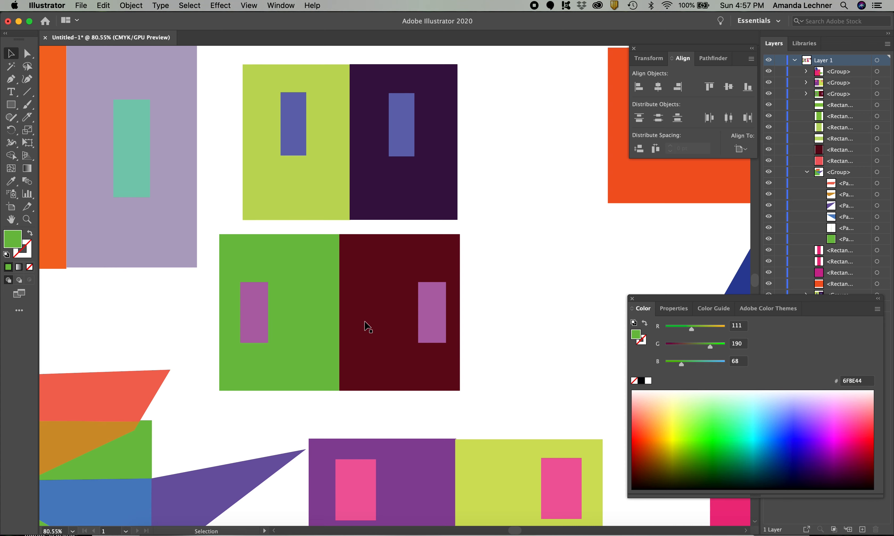
scroll(367, 327, down, 5)
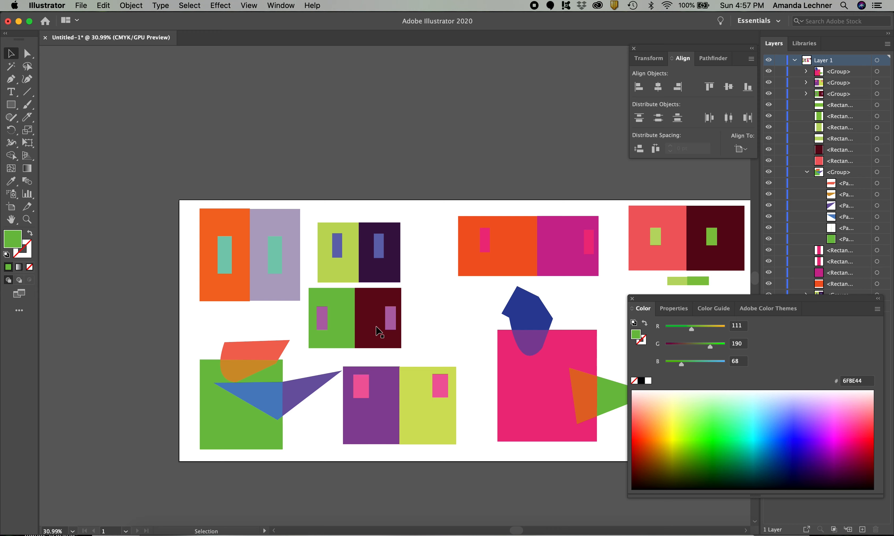
scroll(524, 252, up, 10)
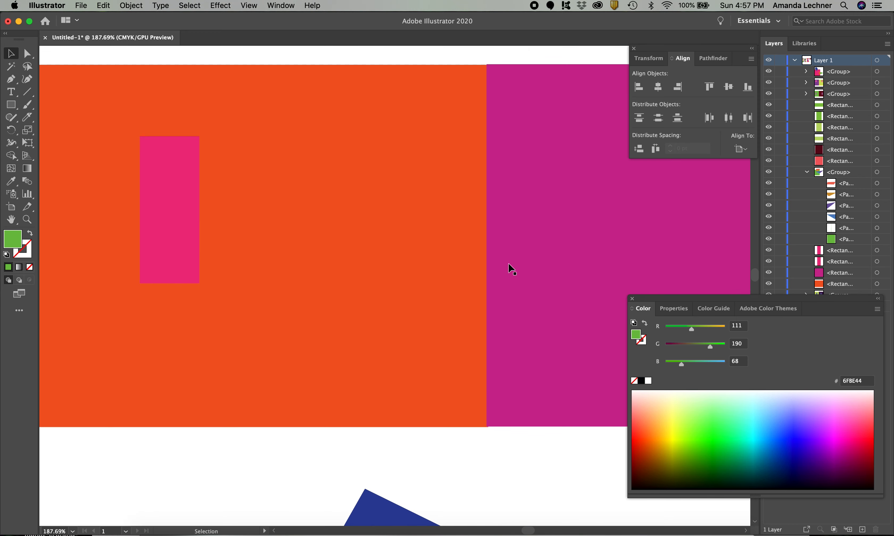
scroll(487, 287, down, 4)
scroll(488, 287, up, 1)
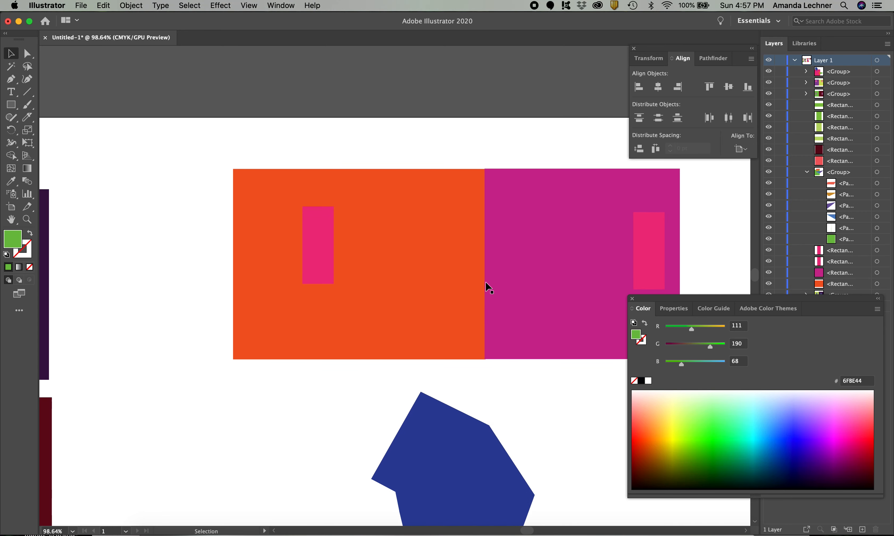
scroll(487, 287, right, 4)
scroll(488, 286, up, 2)
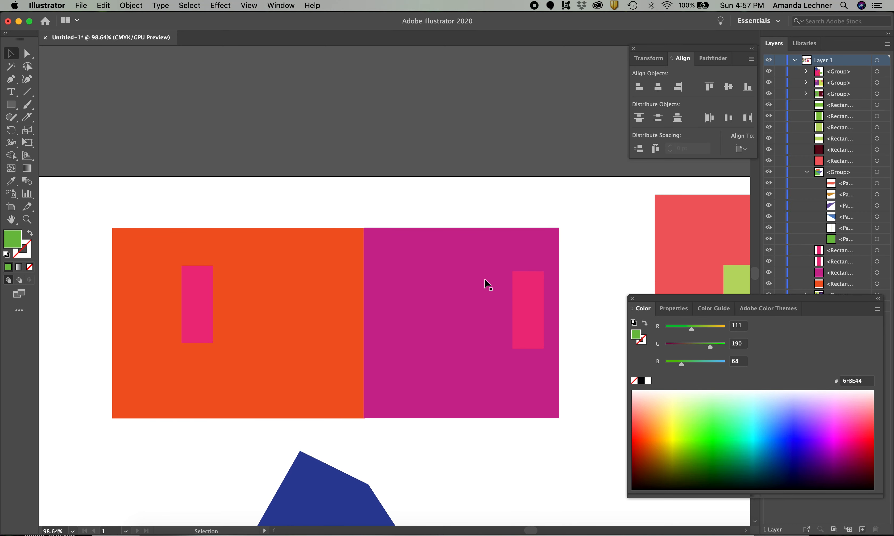